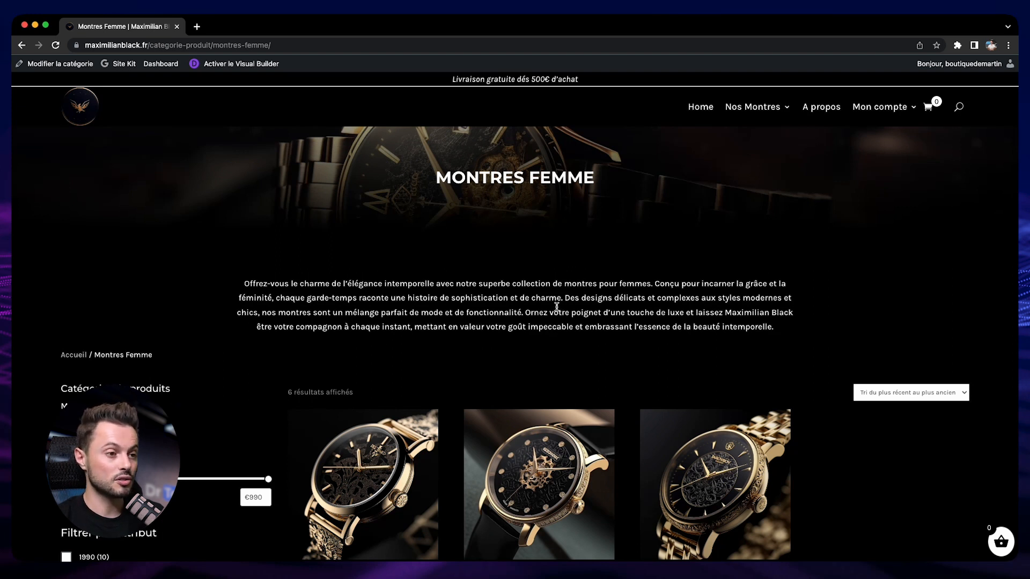
- Open the shop's Dashboard in a new browser tab and place that tab before the Montres Femme page
right_click(170, 63)
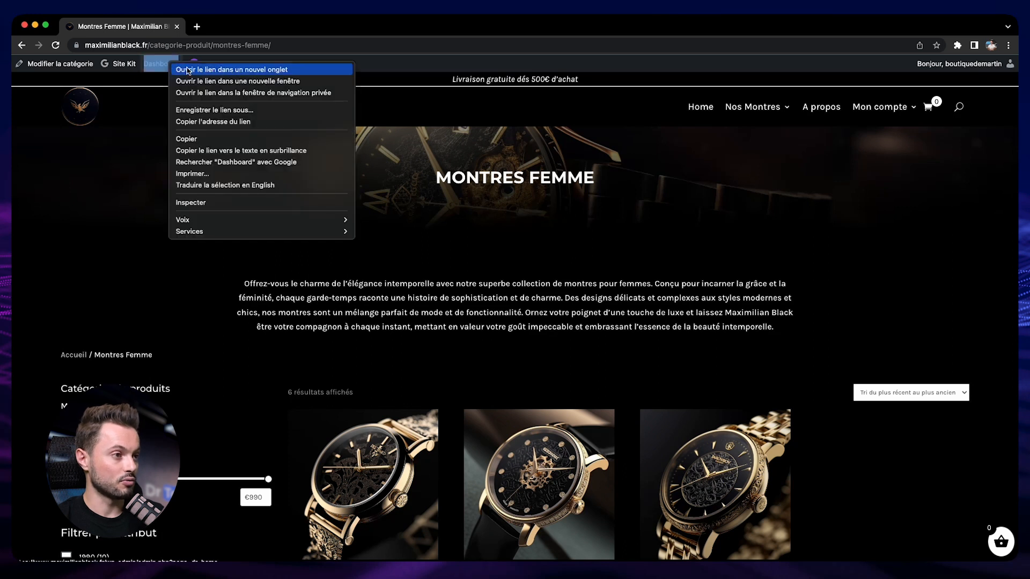
click(187, 69)
click(239, 26)
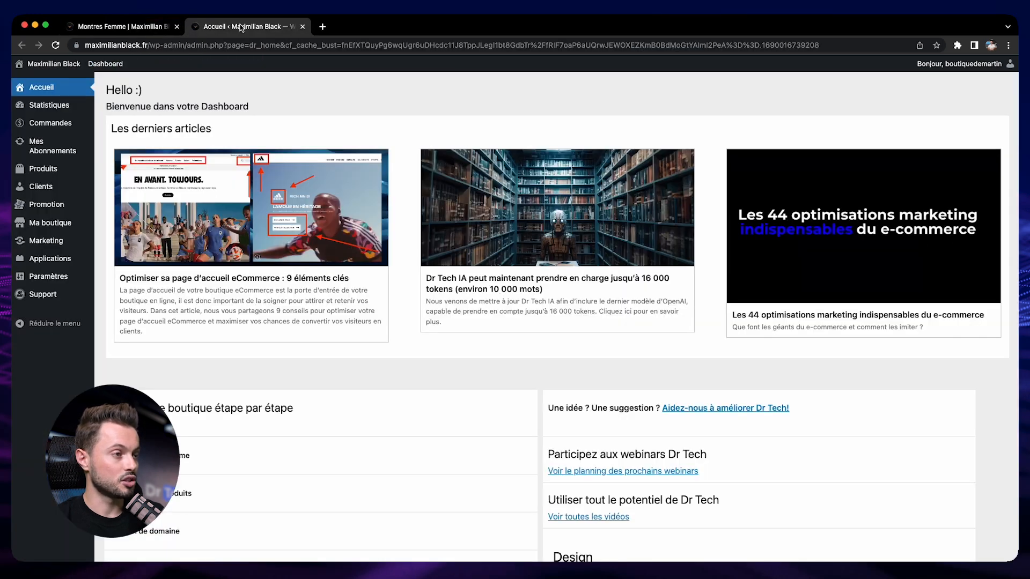
drag(244, 27, 128, 26)
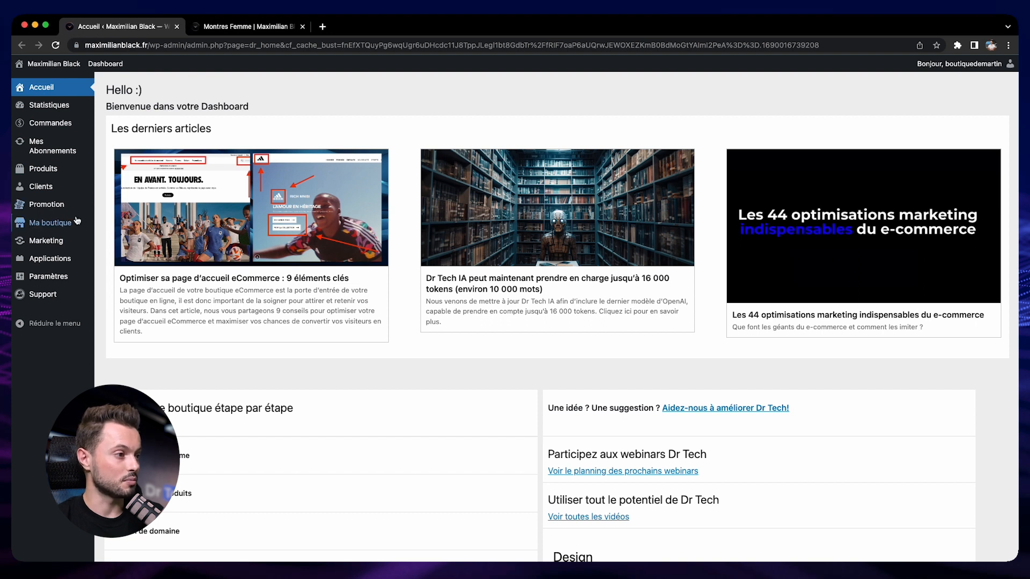
- Go to the shop's Pages list and open the Divi Theme Builder from there
mouse_move(53, 223)
click(114, 224)
scroll(216, 282, down, 1)
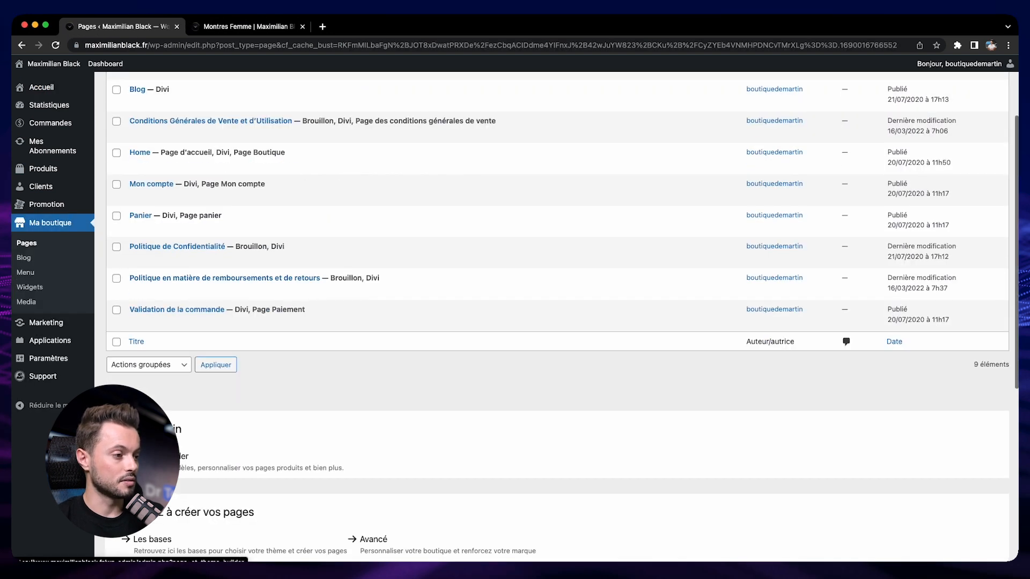
click(174, 456)
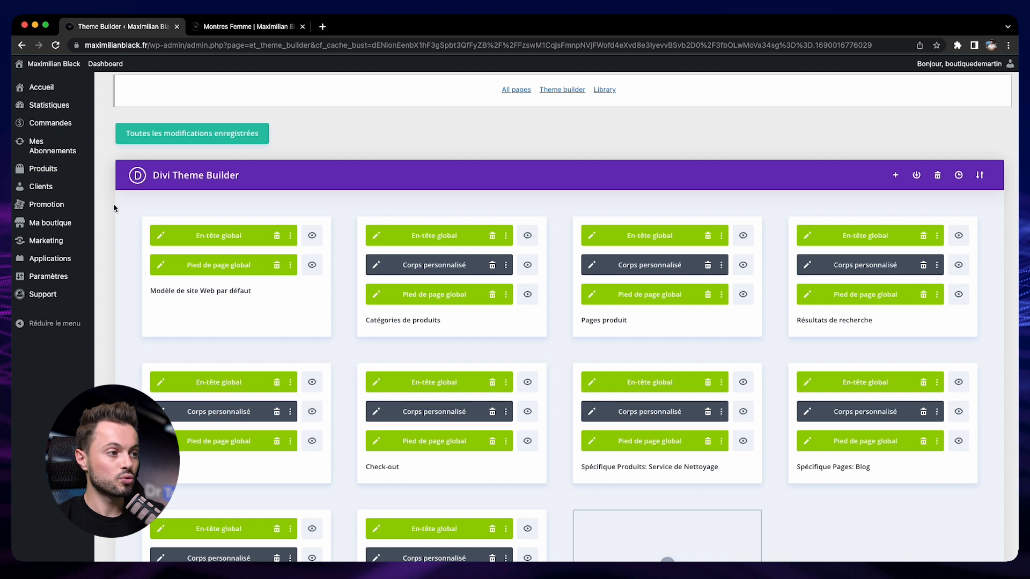
- Open the global header of the default website template for editing and show the Éléments options of its menu module
click(240, 27)
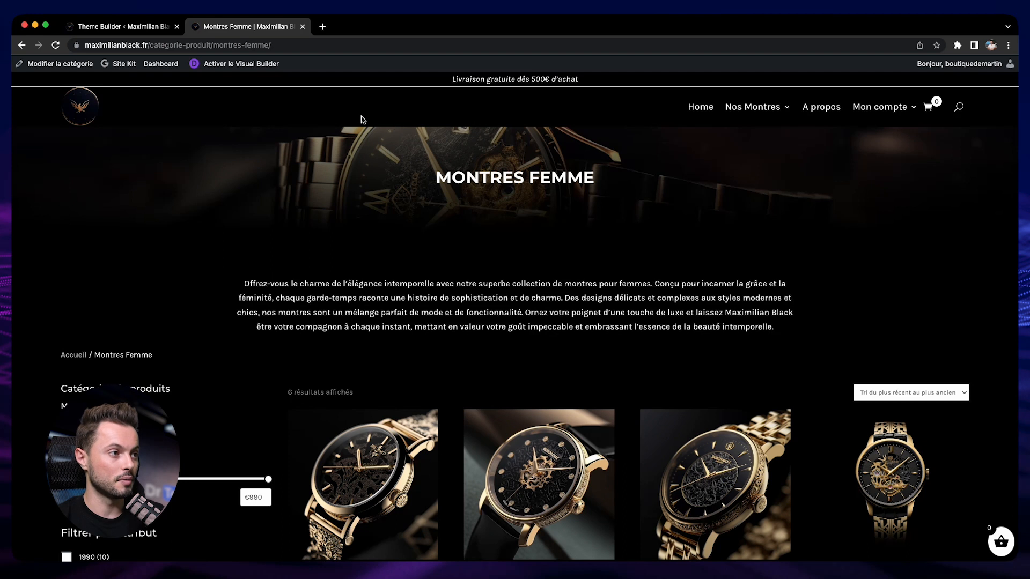
click(112, 27)
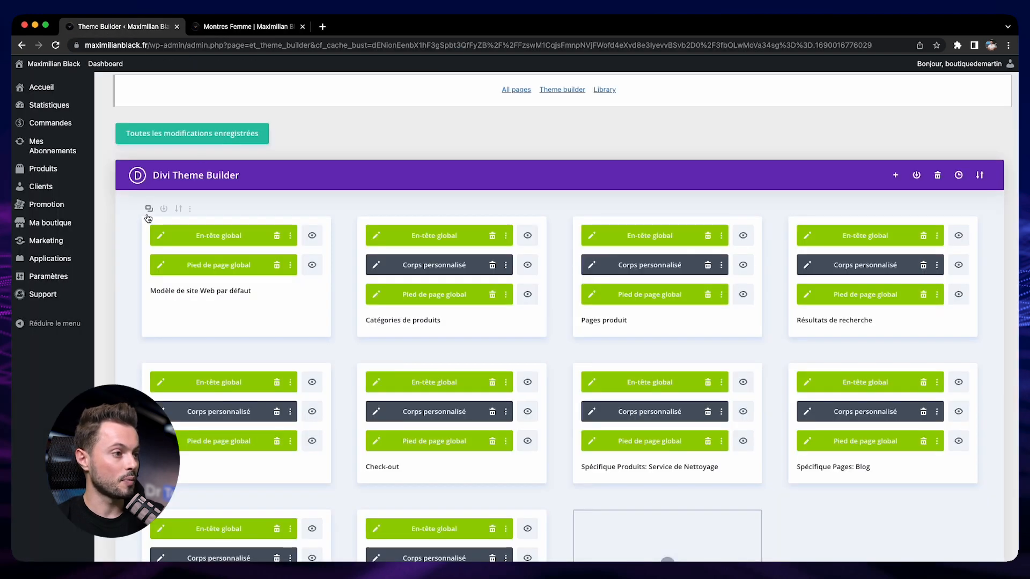
click(161, 237)
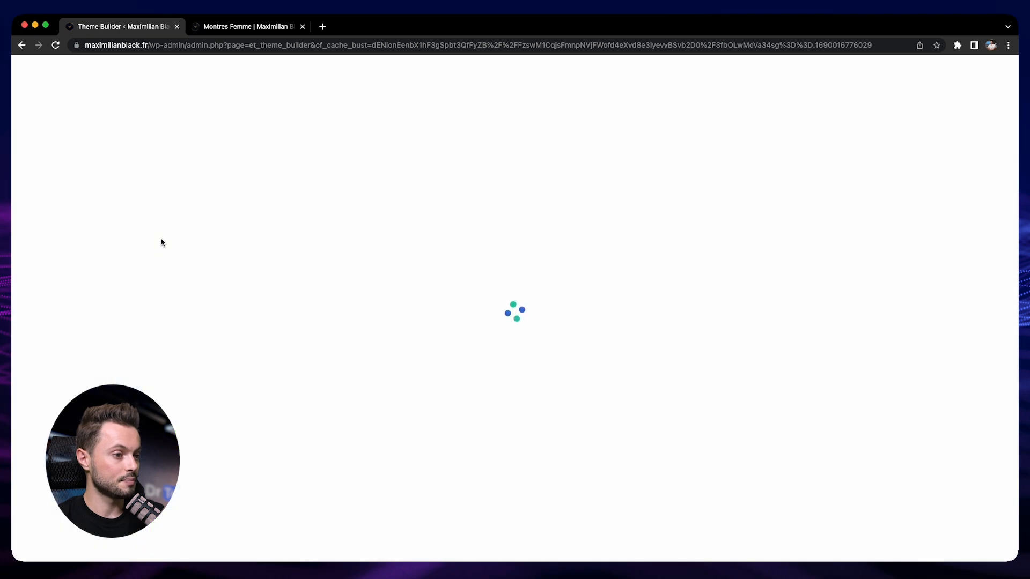
mouse_move(754, 105)
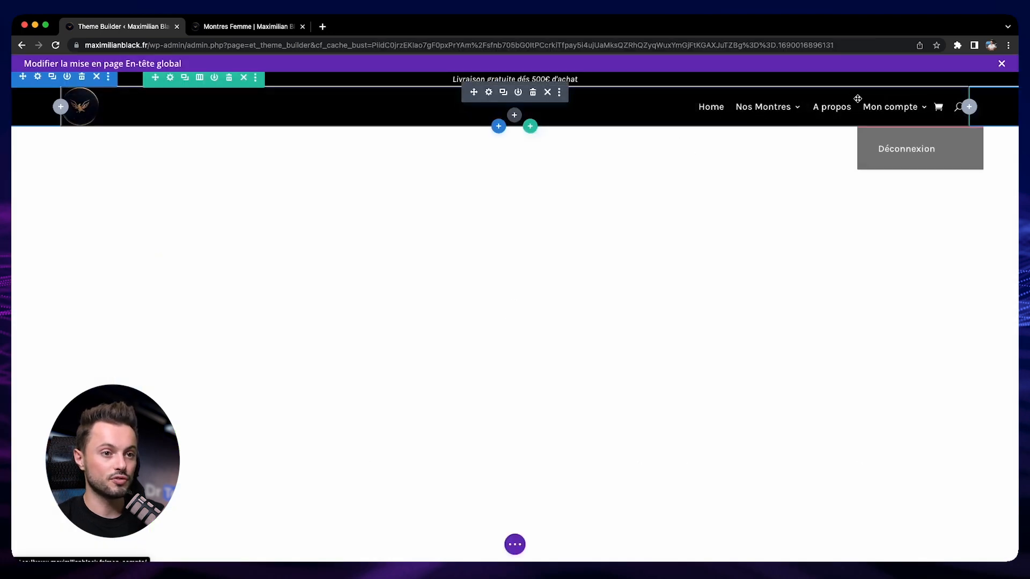
click(489, 93)
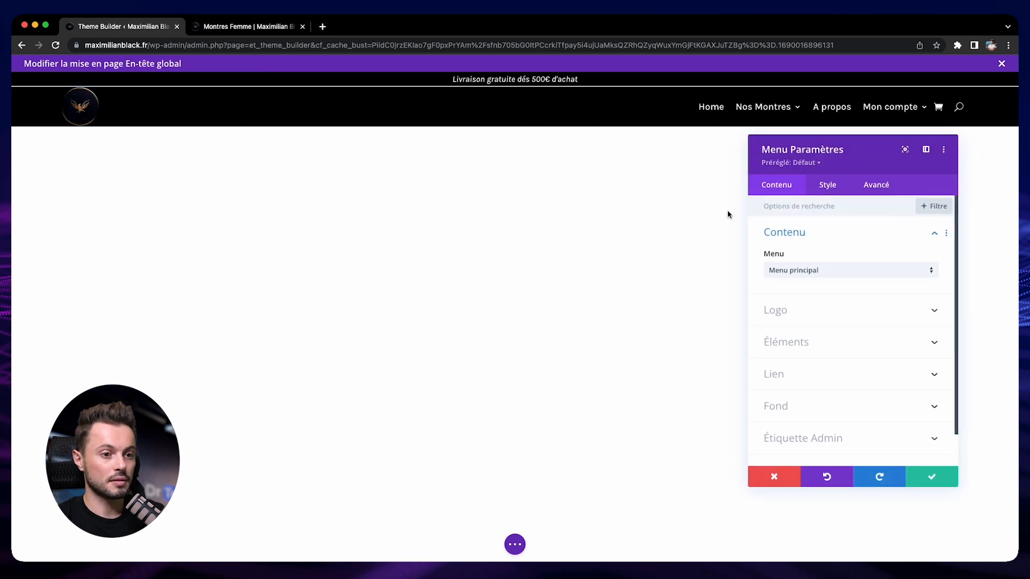
click(805, 341)
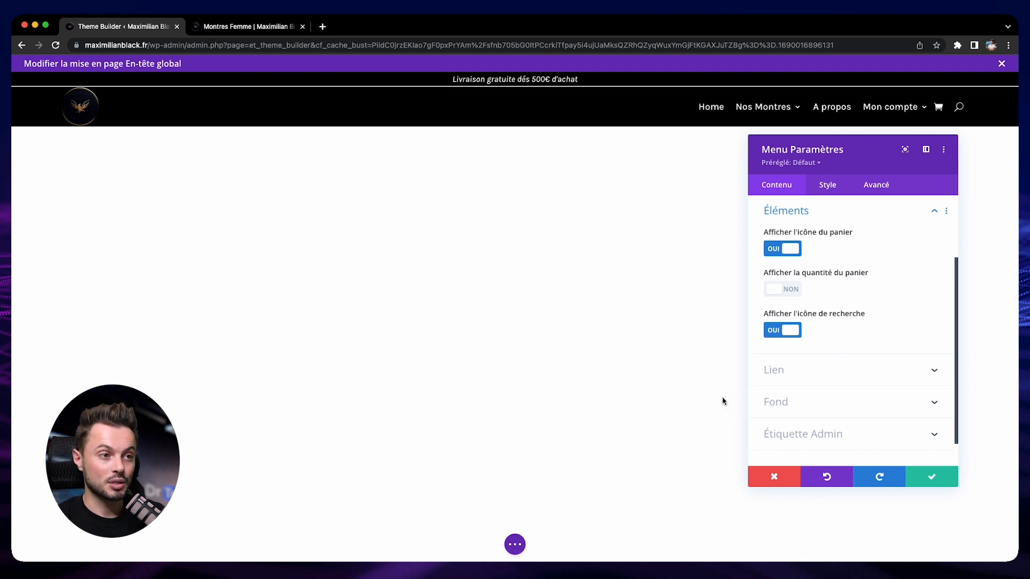
- Try the header search on the live Montres Femme page with "montre", then return to the Theme Builder
click(261, 25)
click(958, 108)
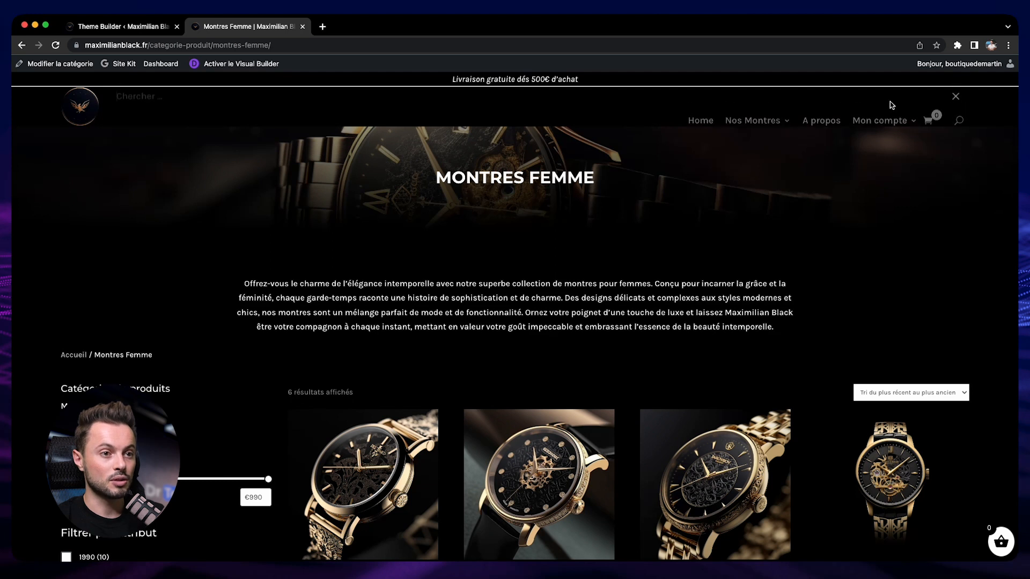
text(montre)
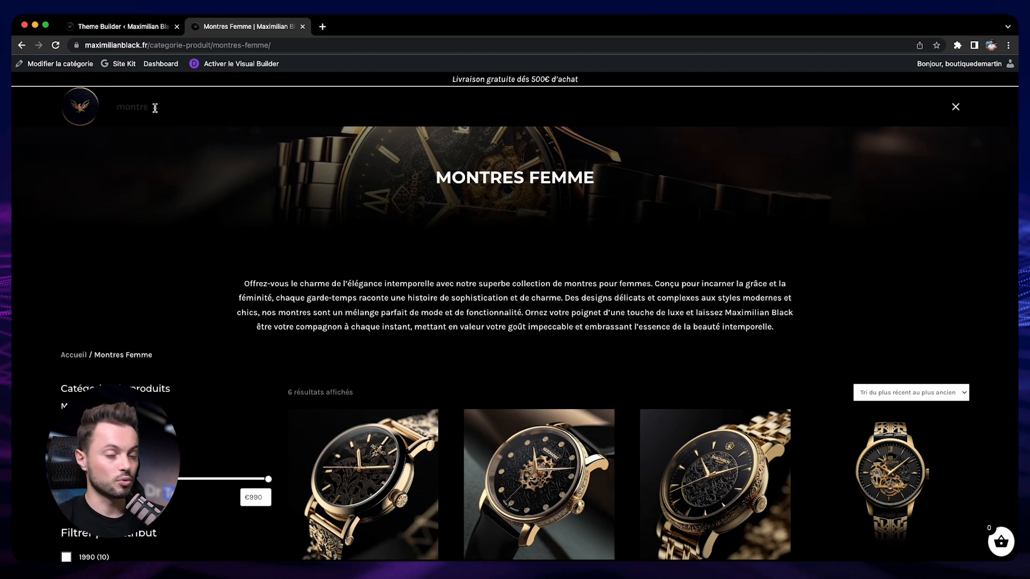
click(119, 26)
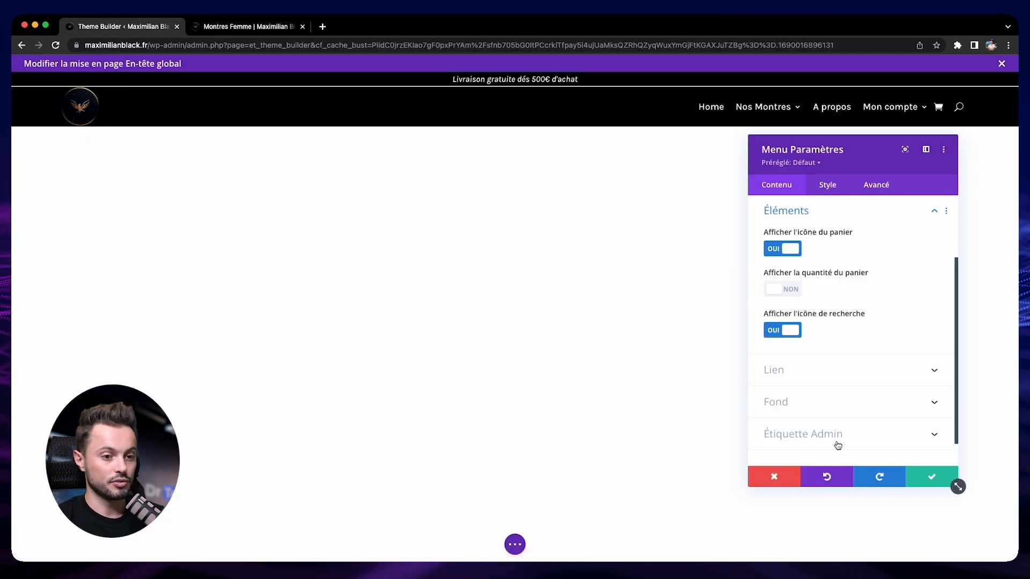
- Close the menu module settings and open the custom CSS field in the header template's own settings
click(953, 480)
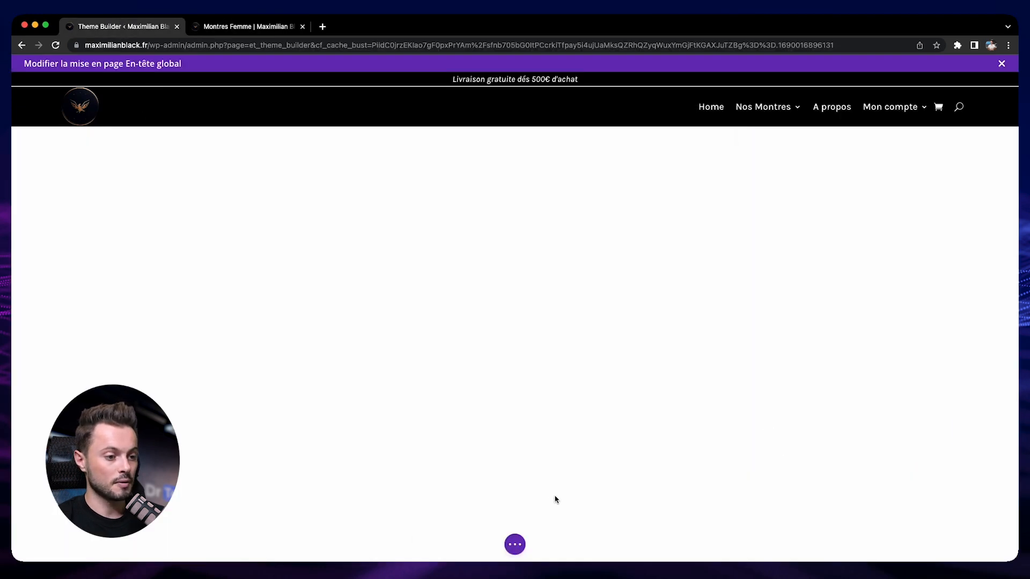
click(516, 544)
click(553, 545)
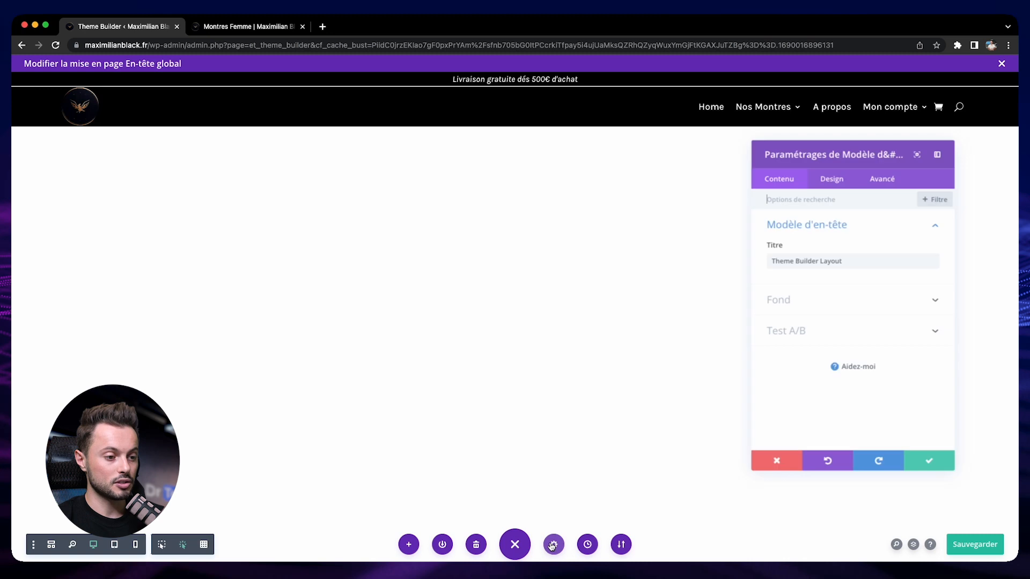
click(882, 177)
click(853, 223)
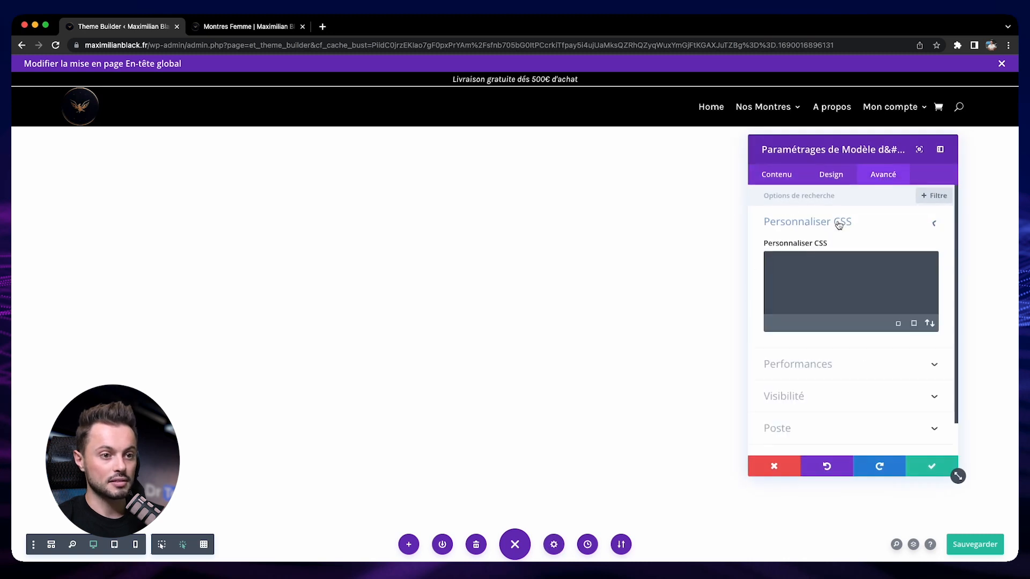
- Add a CSS rule for .et_pb_menu .et_pb_menu__search-input with color #fff !important, apply it and leave the header layout
click(828, 326)
double_click(820, 282)
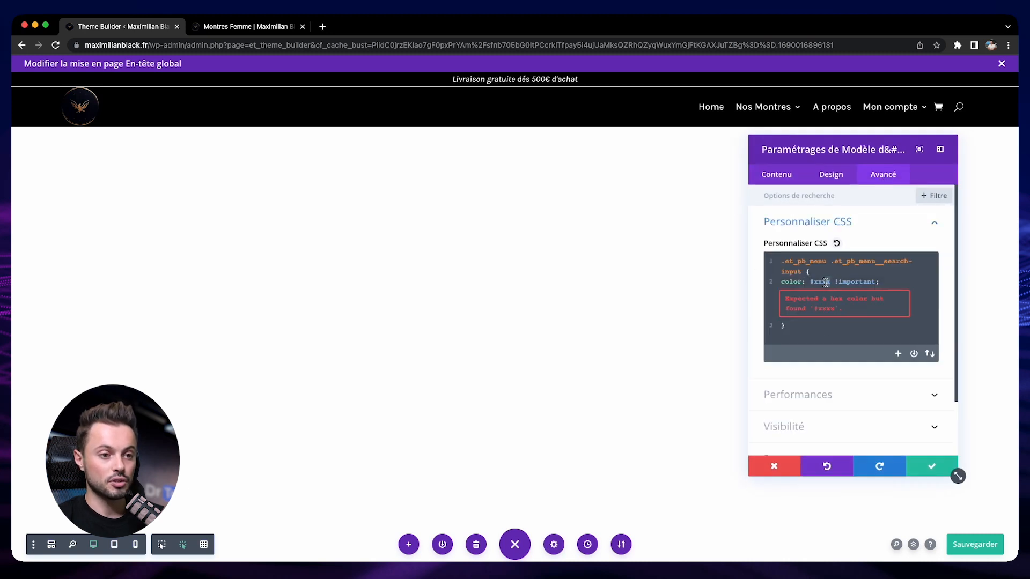
text(fff)
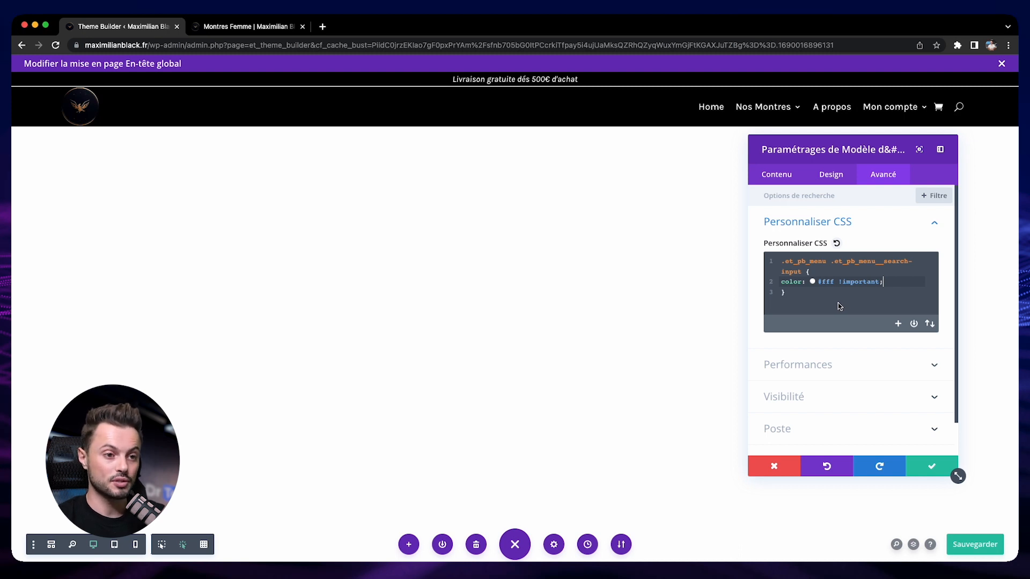
click(927, 466)
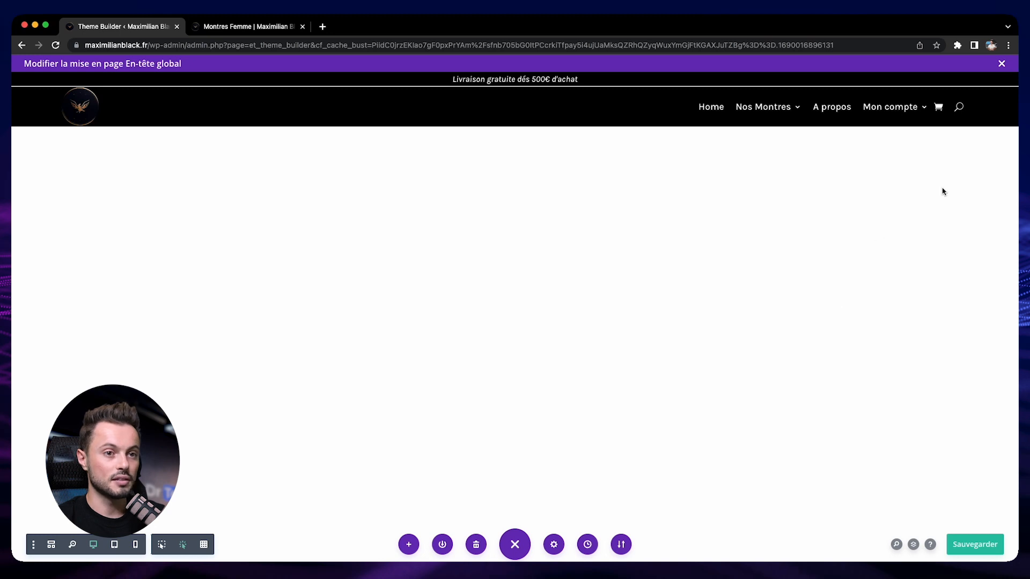
click(1002, 63)
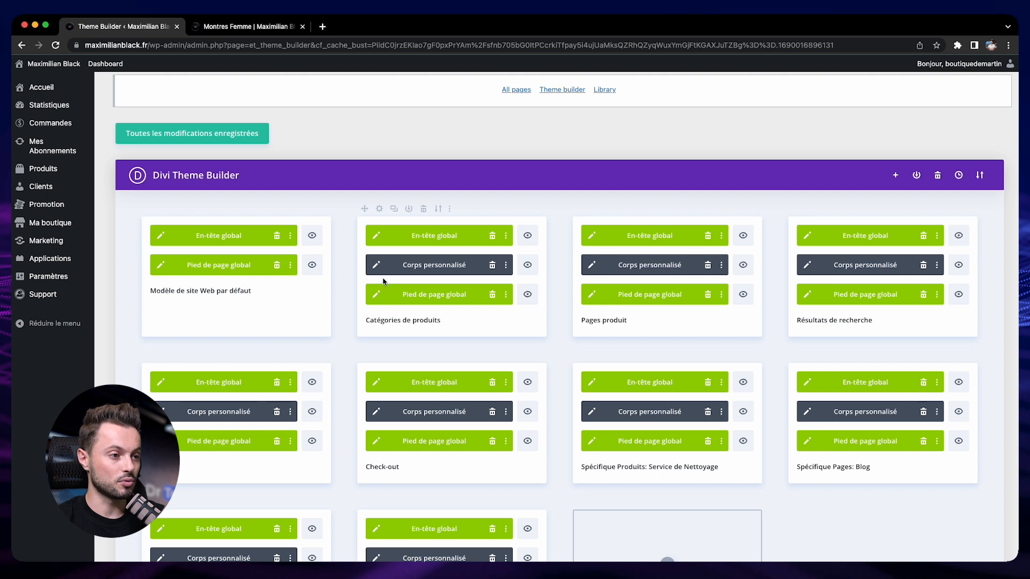
- In the Catégories de produits body layout, add a Chercher module to the sidebar column and move it above Catégories de produits
click(376, 265)
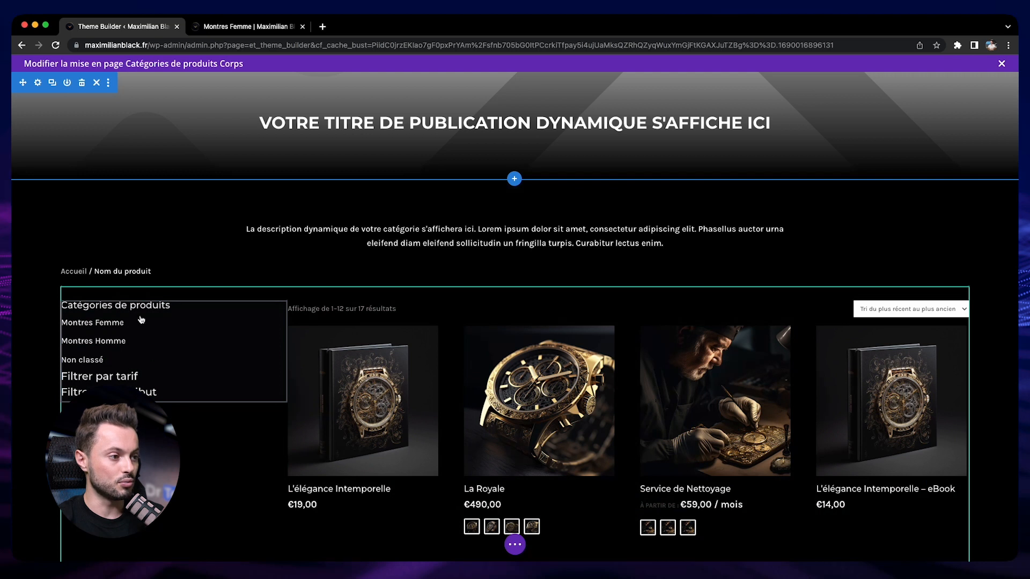
click(151, 349)
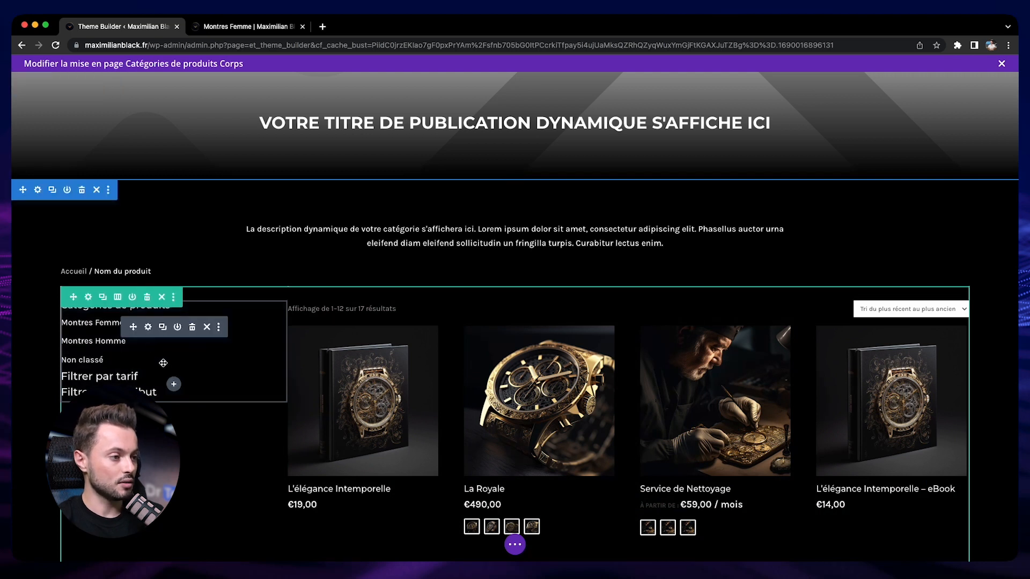
click(173, 384)
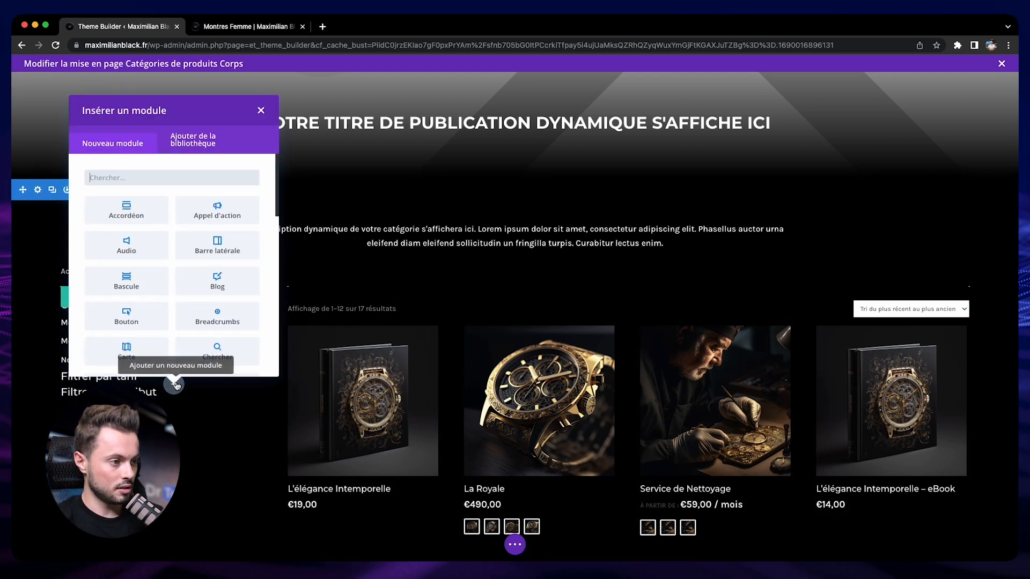
click(231, 361)
click(939, 482)
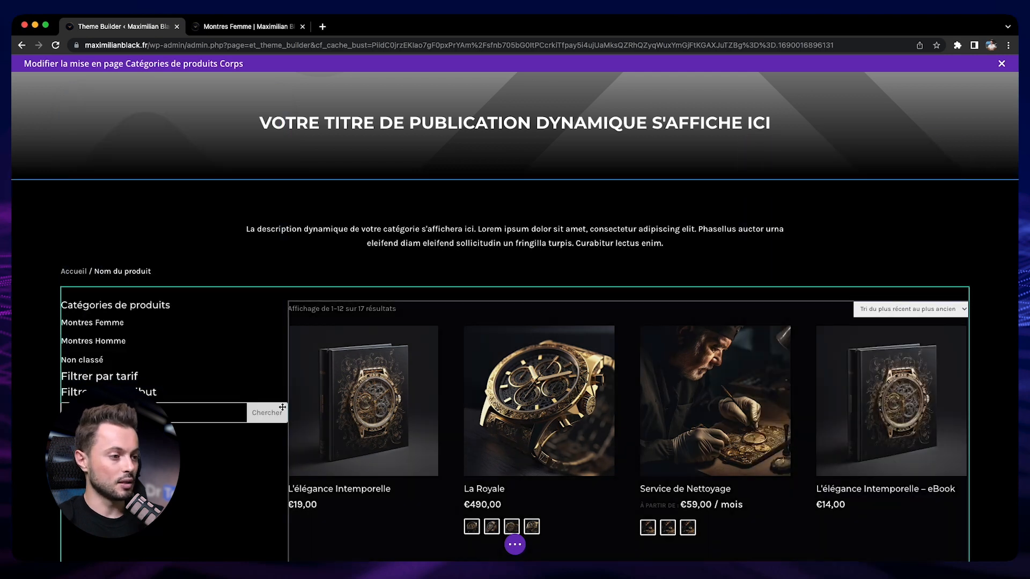
mouse_move(165, 411)
drag(134, 408, 112, 311)
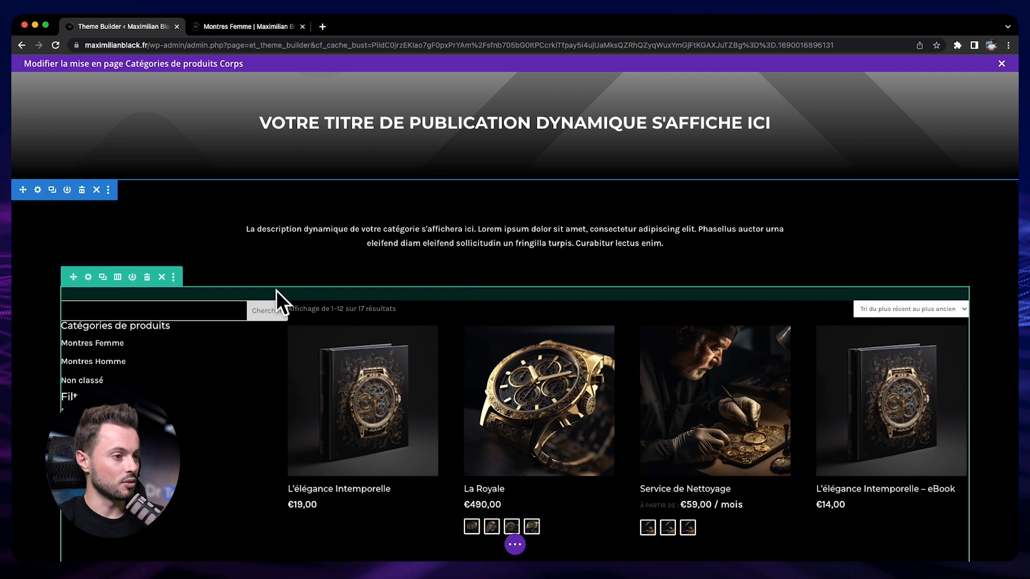
- Set the column spacing of the row holding the sidebar and product grid to 2, and save the layout
click(88, 276)
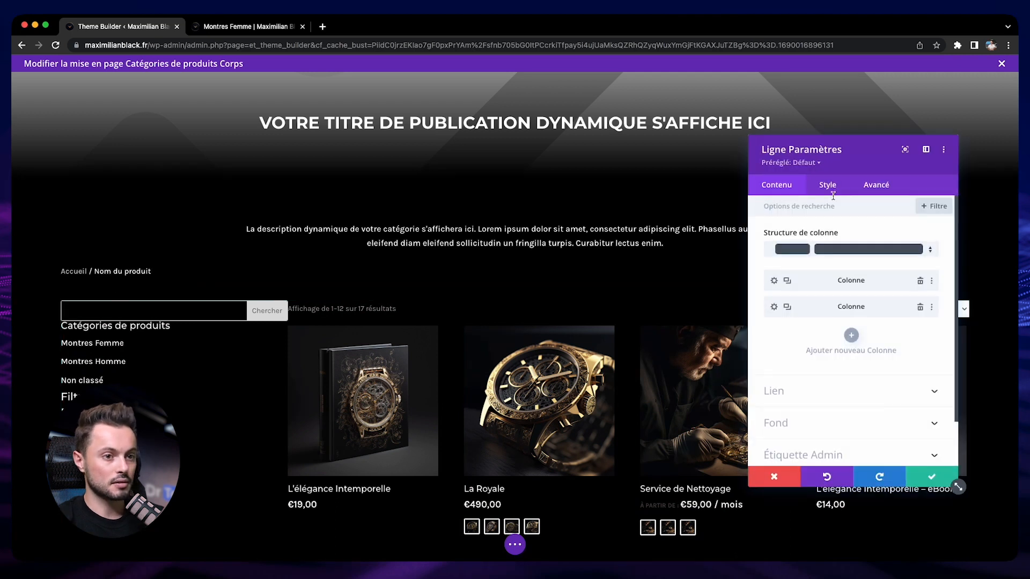
click(818, 187)
click(807, 234)
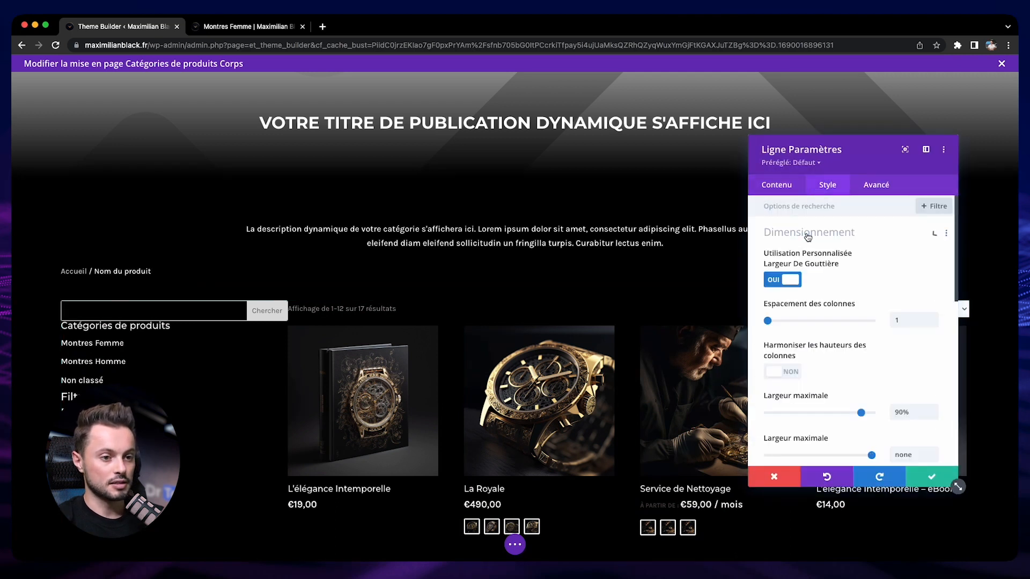
click(932, 319)
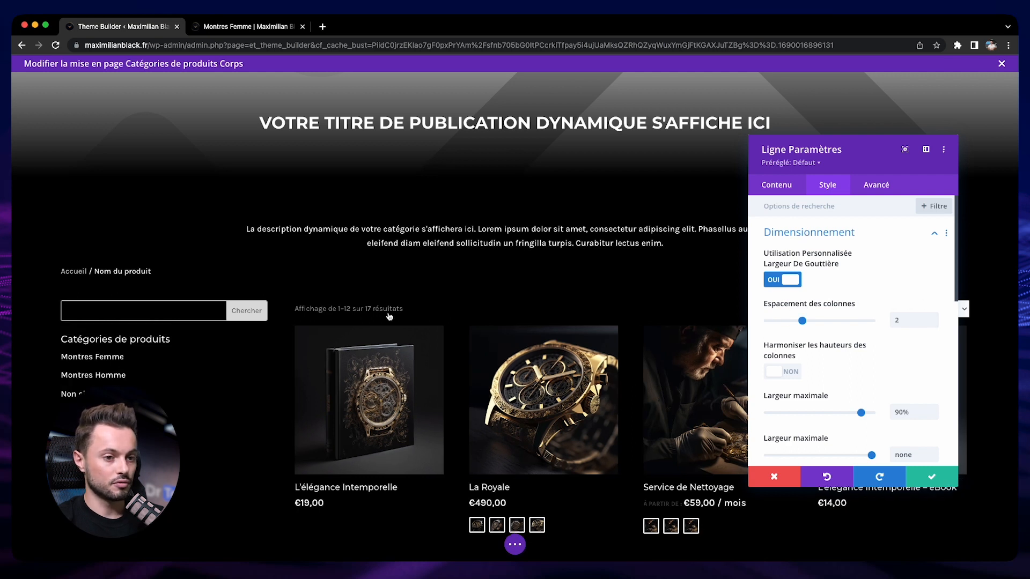
click(932, 479)
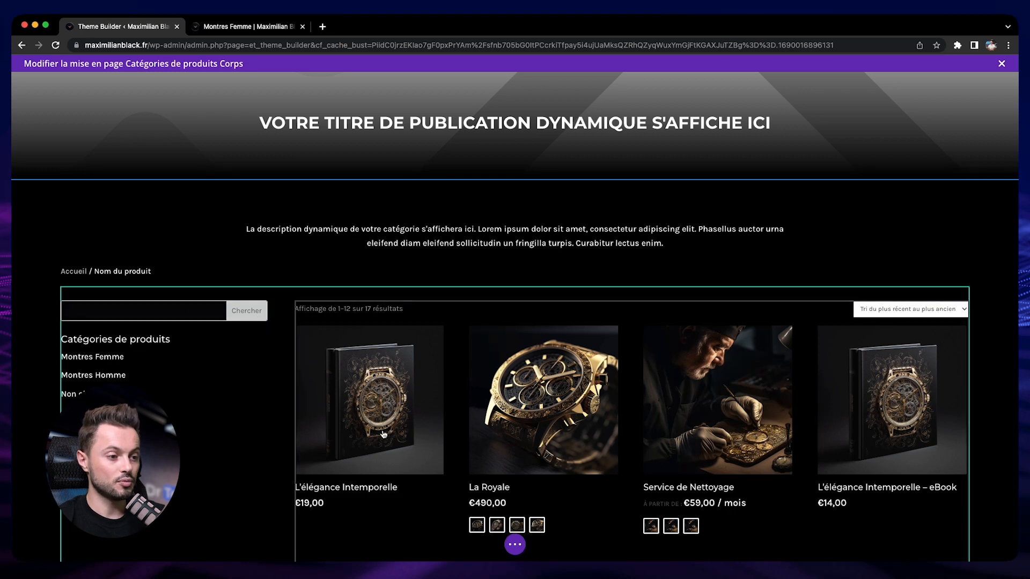
click(515, 544)
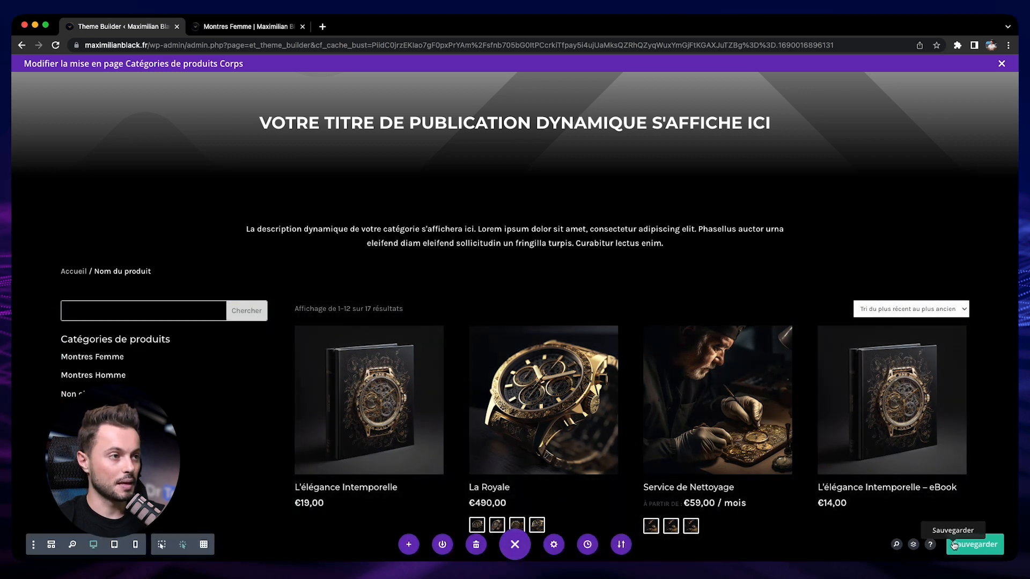
- Test the live Montres Femme page by entering "montre" in the header search and "test" in the sidebar search field
click(249, 27)
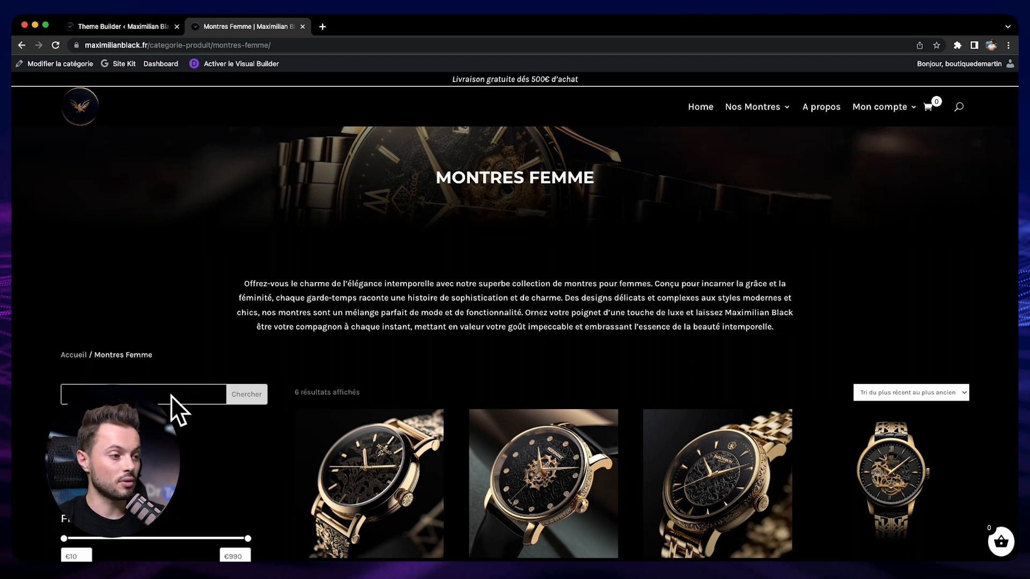
click(959, 108)
text(montre)
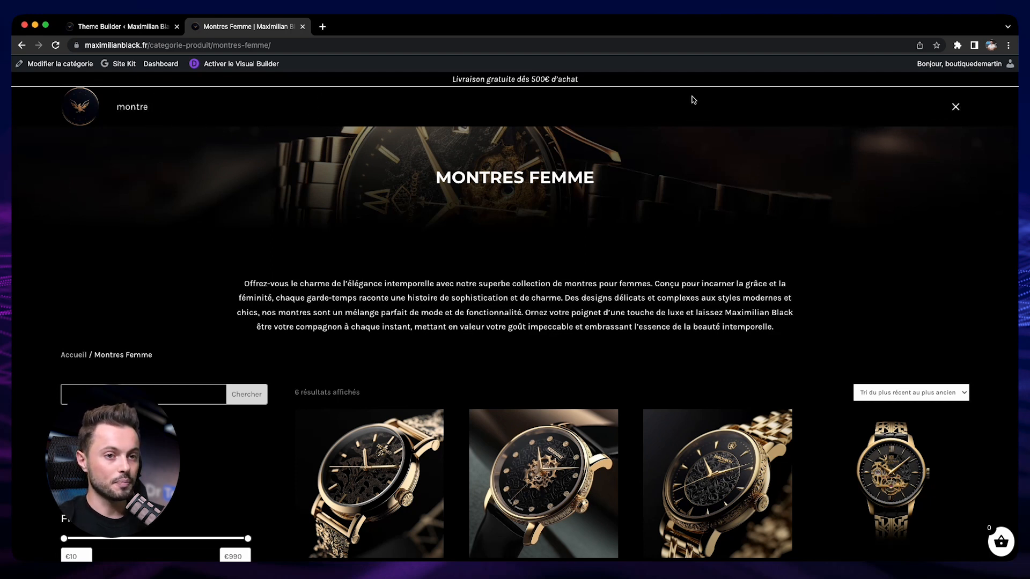
click(955, 107)
click(153, 395)
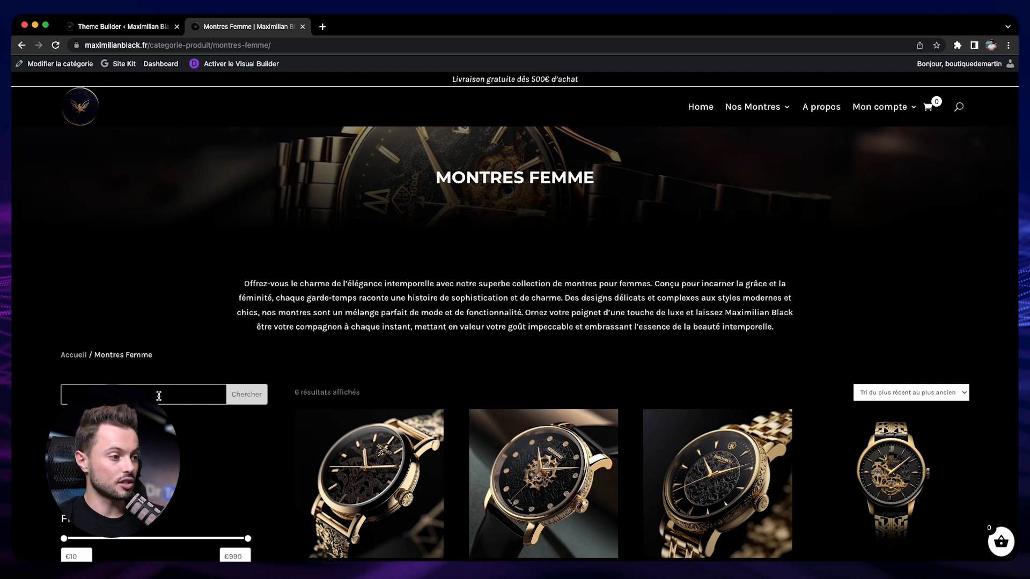
text(test)
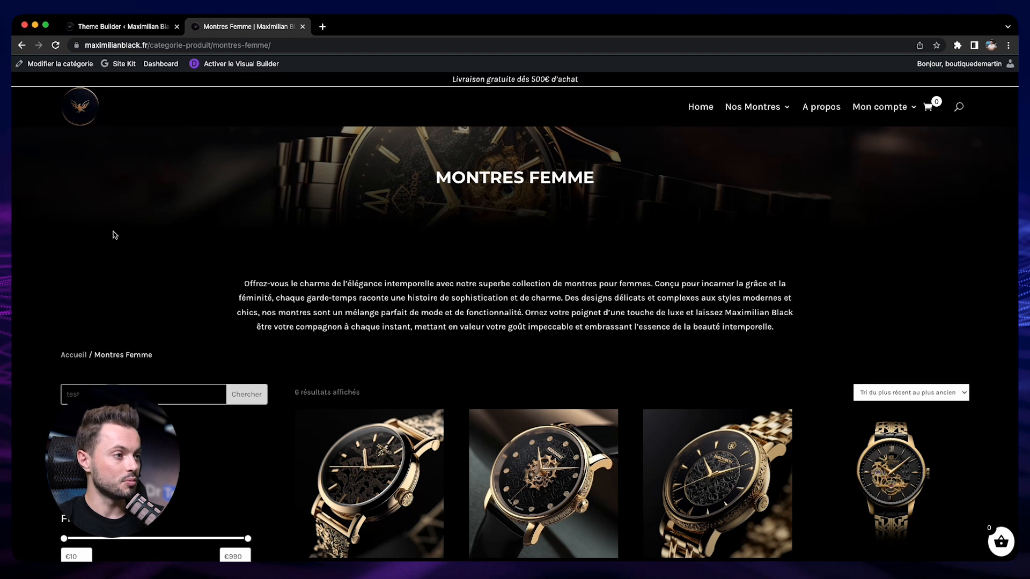
- In the Catégories de produits body layout, set the Chercher module's field text color to white and apply the module settings
click(121, 33)
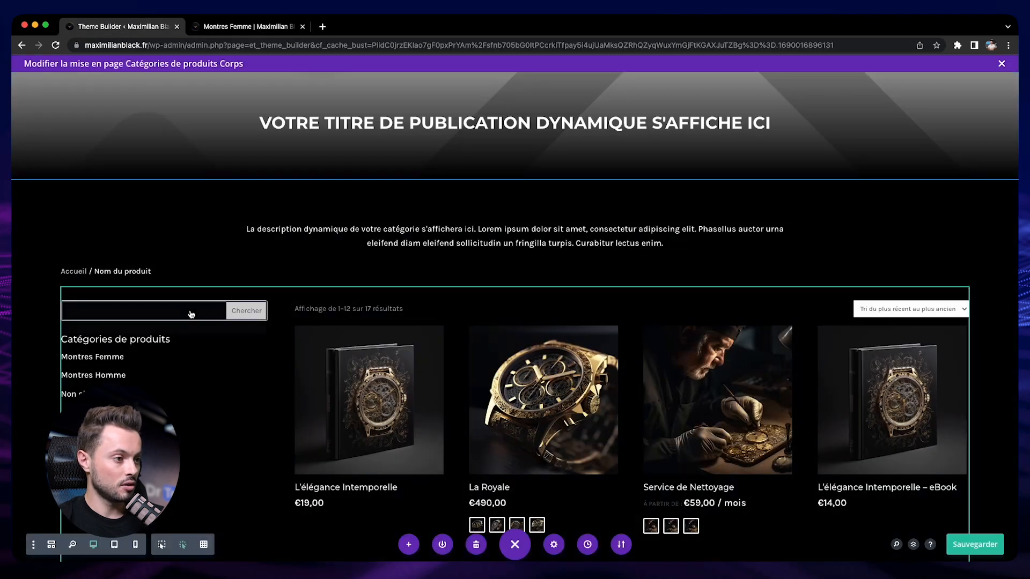
click(138, 308)
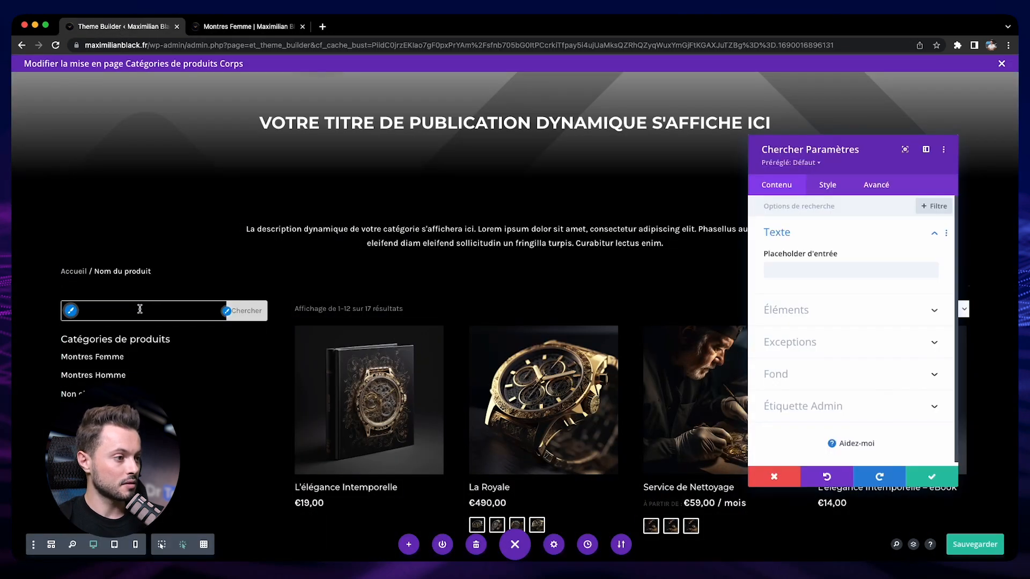
click(73, 312)
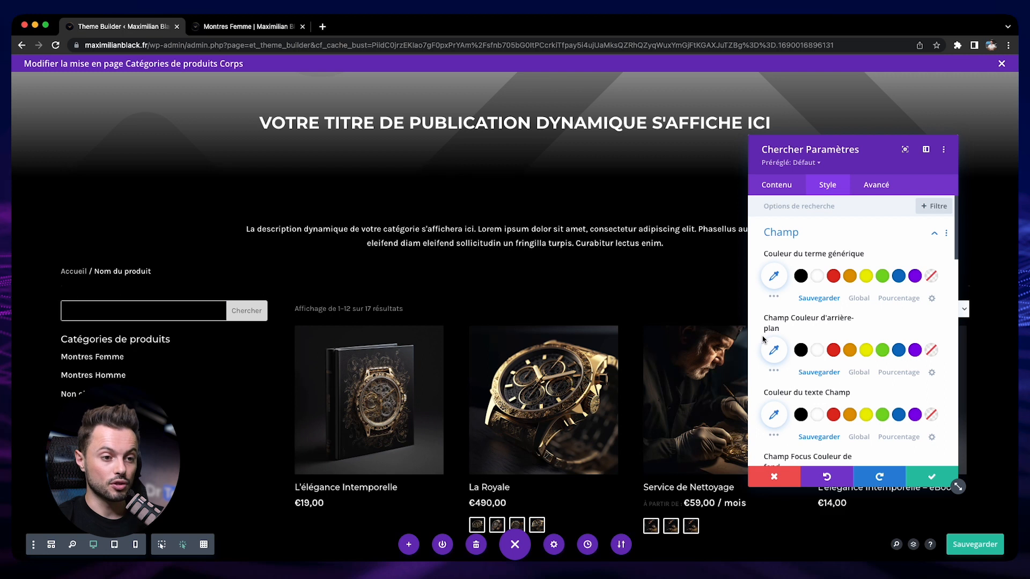
scroll(767, 340, down, 3)
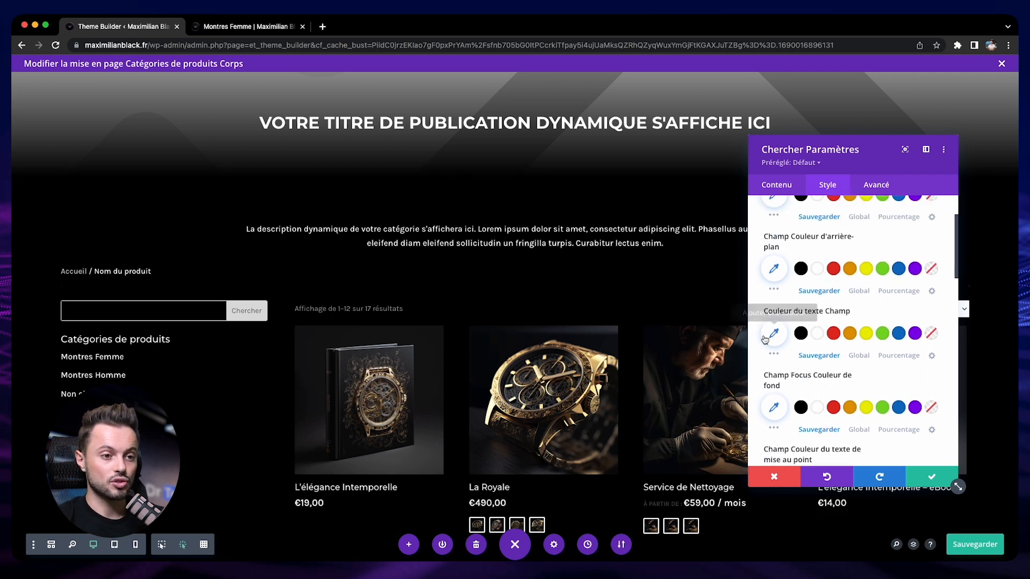
click(817, 333)
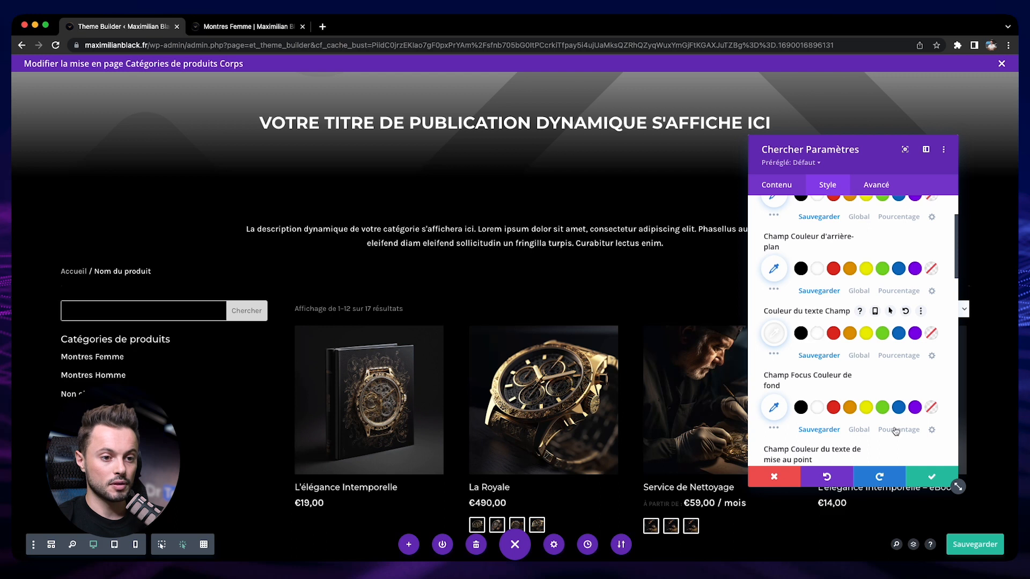
click(932, 477)
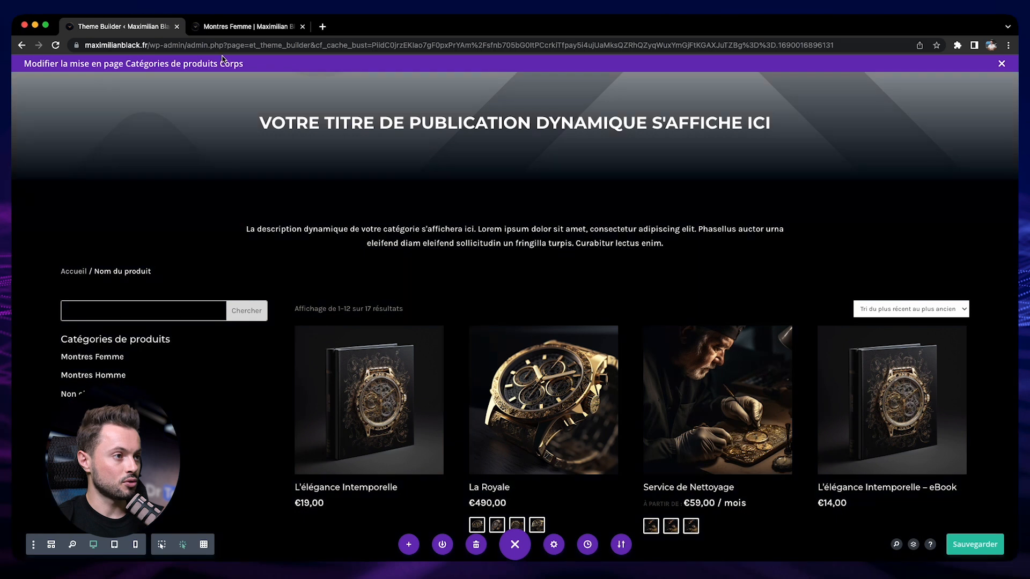
- Reload the live Montres Femme page and enter "test" in the sidebar search field to check its text color
click(234, 25)
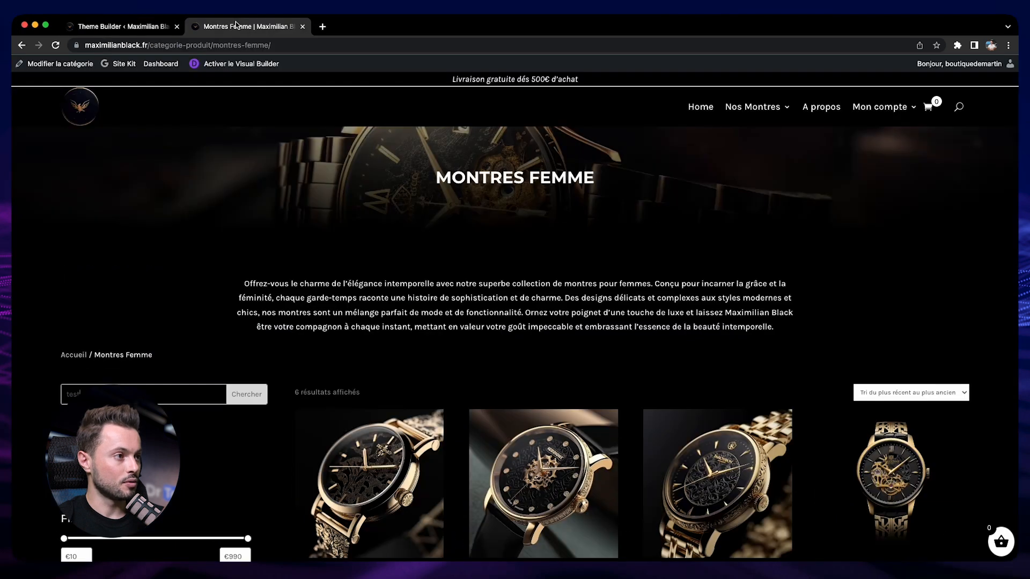
click(55, 45)
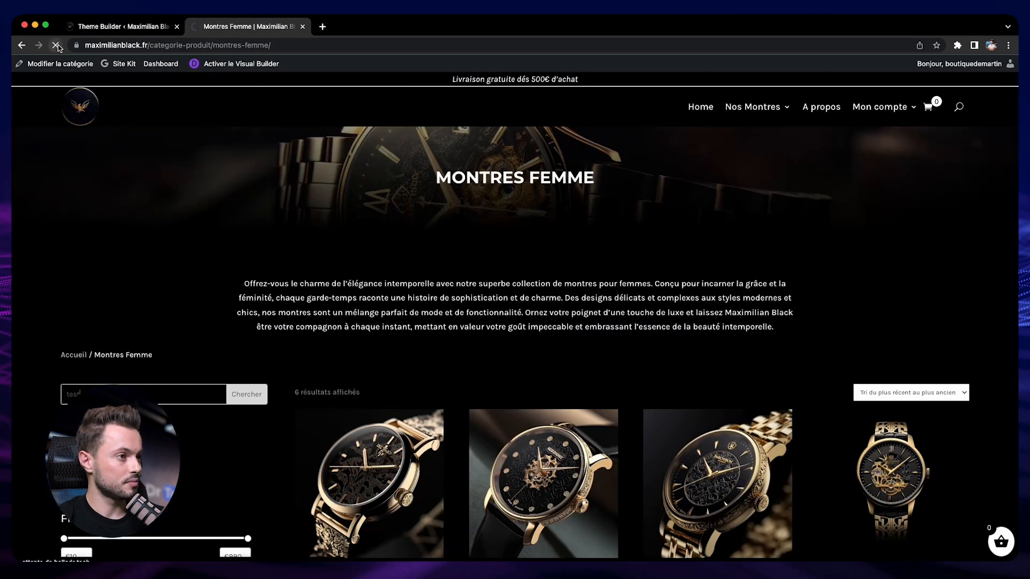
click(168, 395)
text(test)
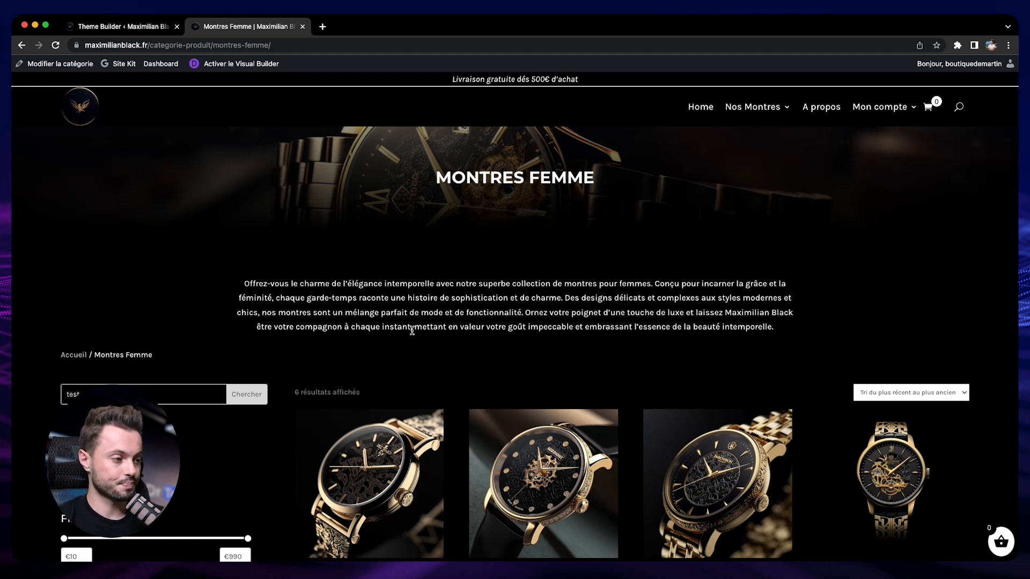
- Replace the sidebar search text with "montre" and run the search
key(BackSpace)
key(BackSpace)
key(BackSpace)
key(BackSpace)
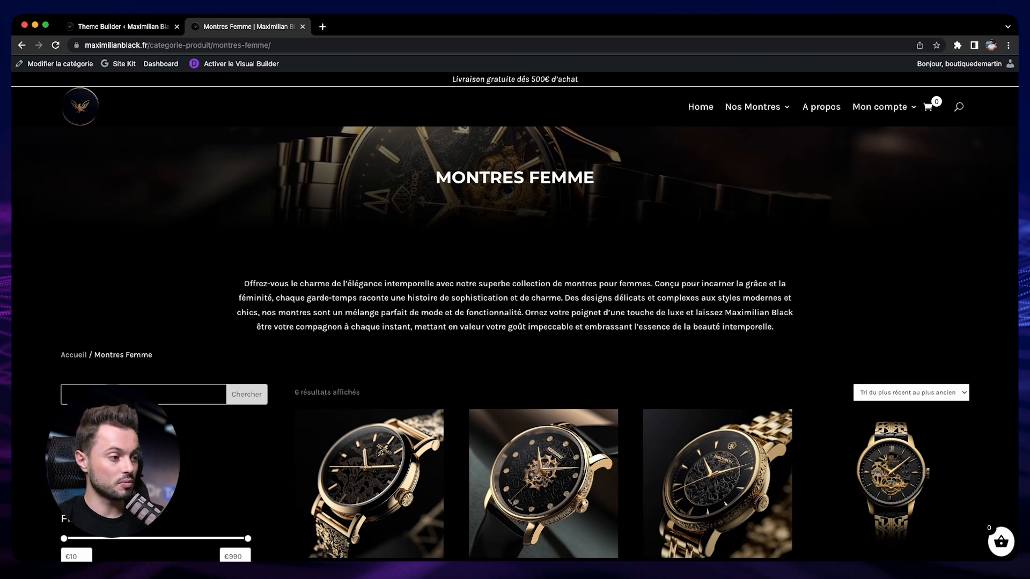
text(mon)
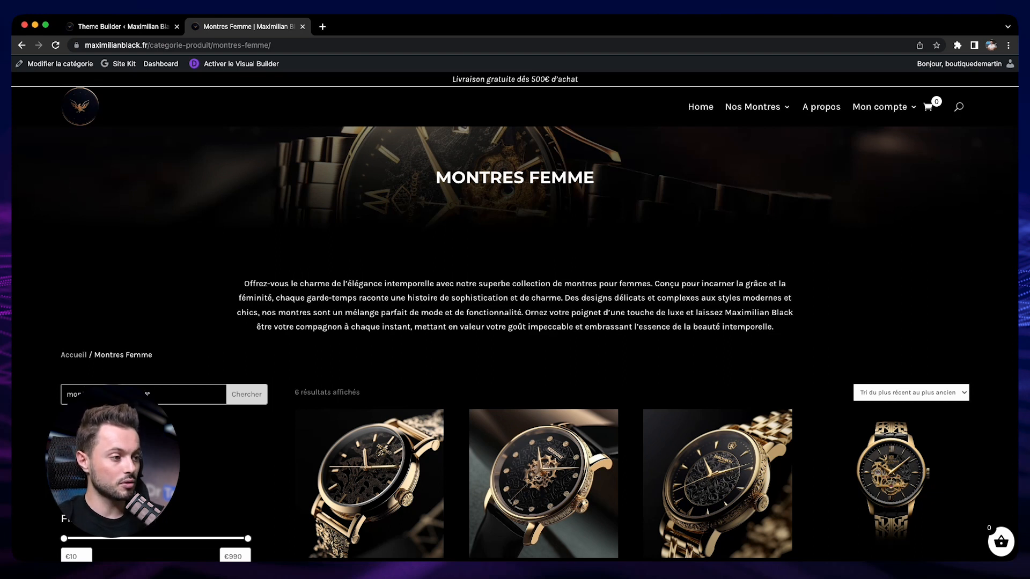
click(261, 398)
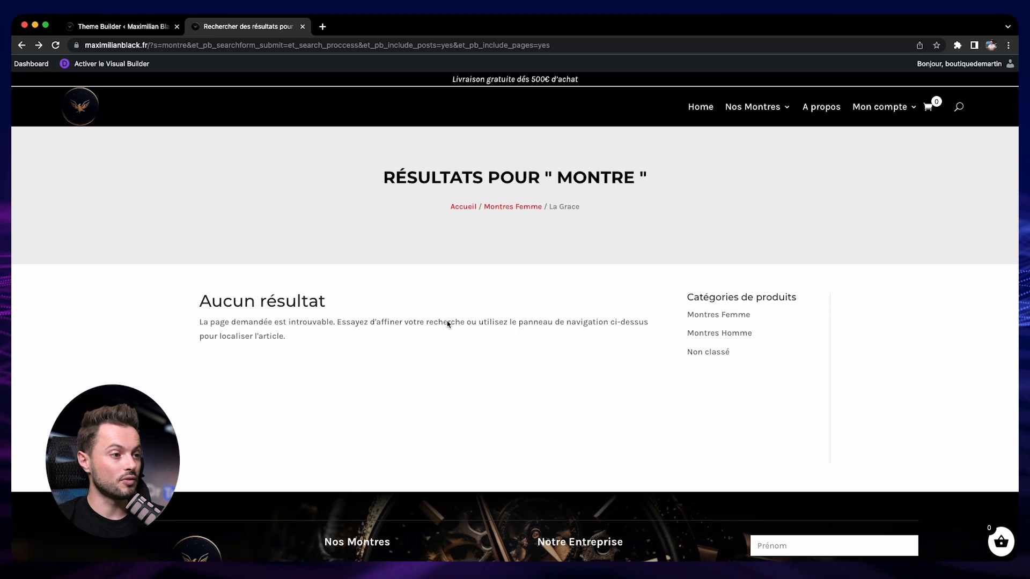
- Leave the category layout editor, open the list of all applications in the site admin and search it for "search"
click(121, 31)
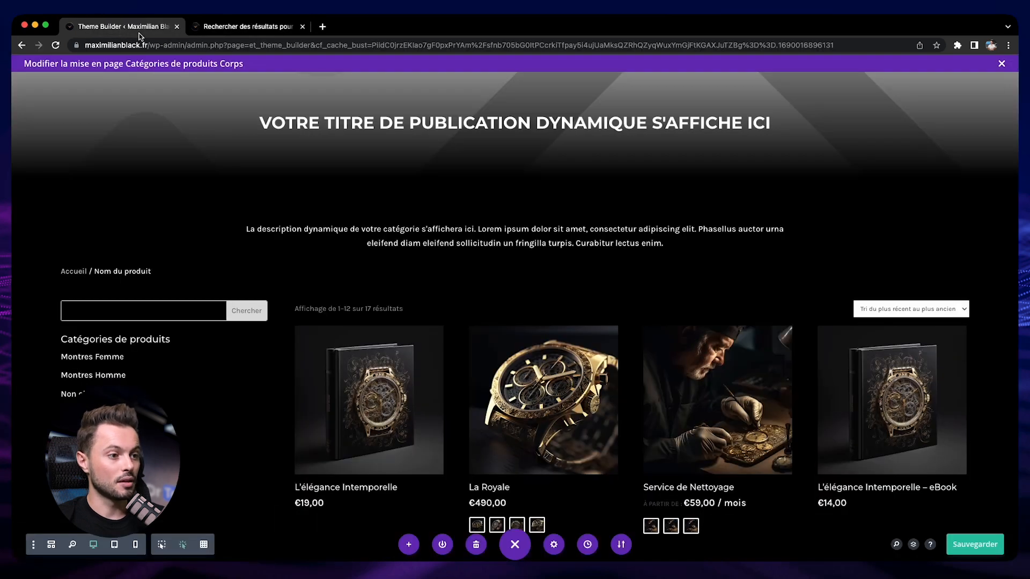
click(1002, 63)
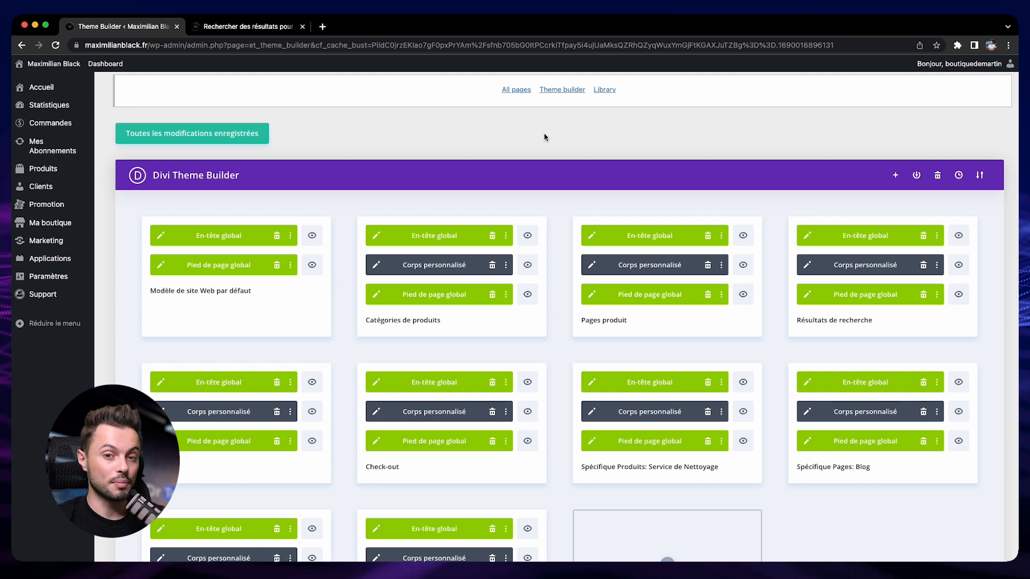
mouse_move(80, 261)
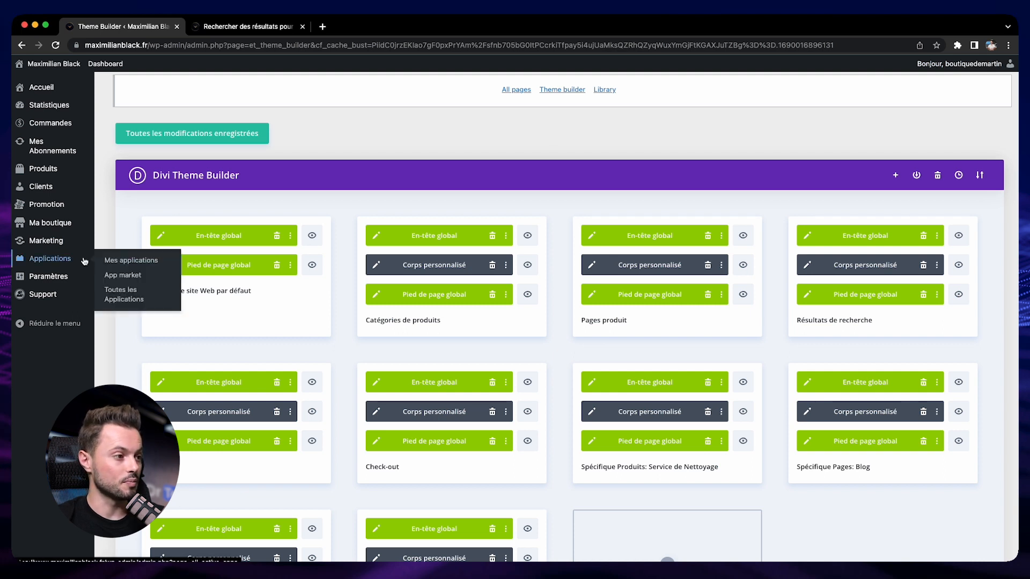
click(141, 302)
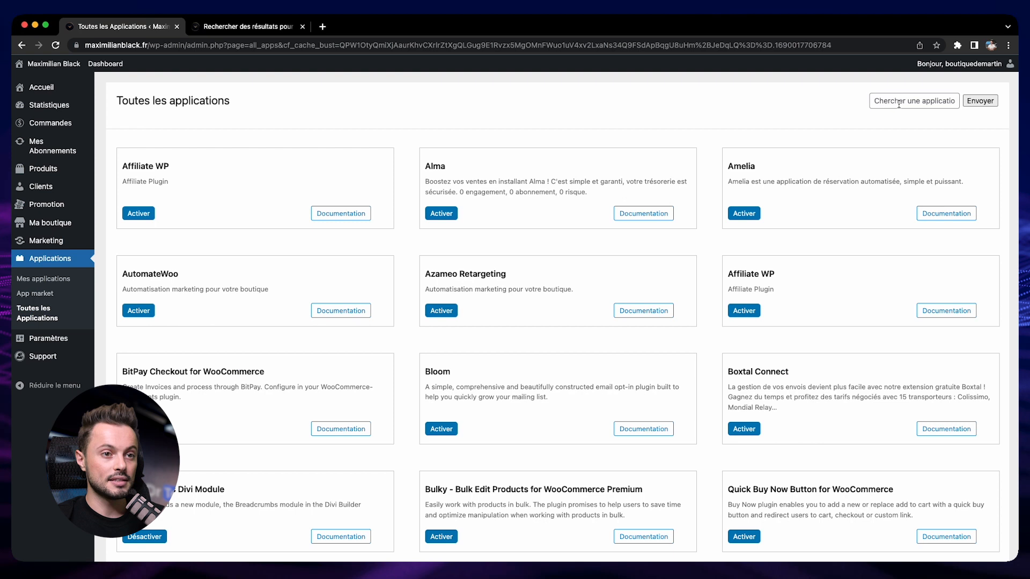
click(914, 101)
text(search)
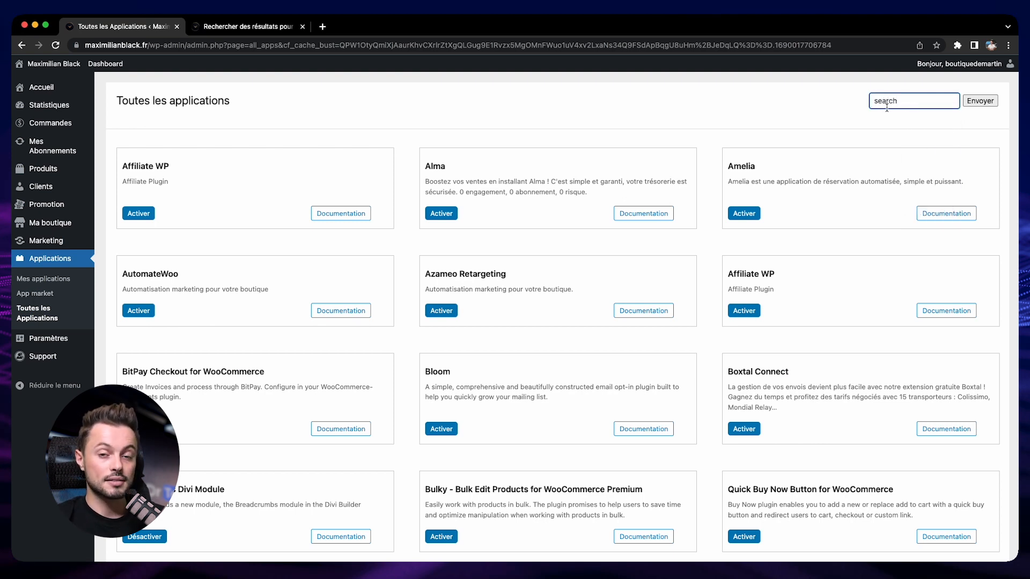
click(978, 107)
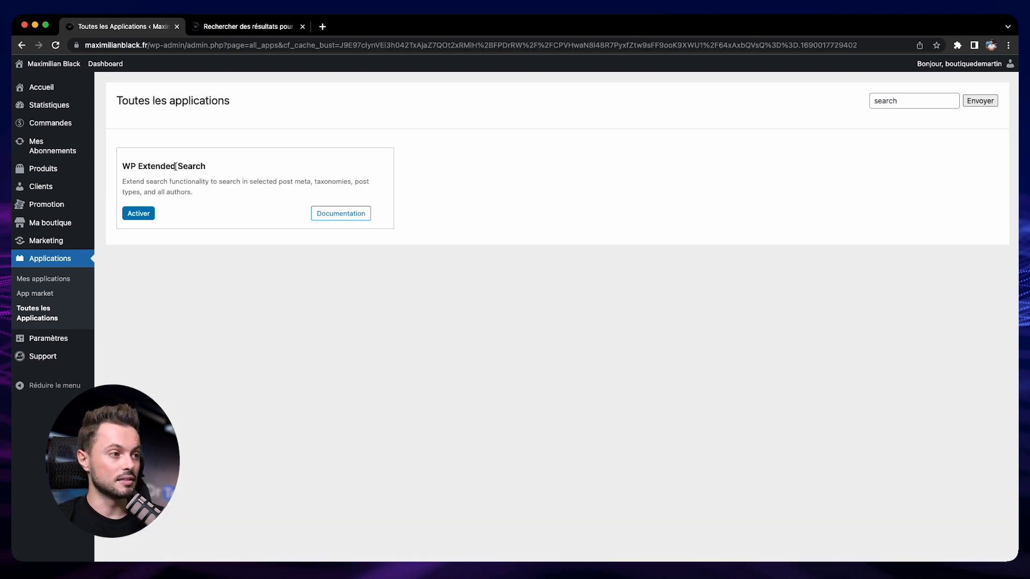
- Activate the WP Extended Search application and open its settings page
click(140, 214)
scroll(394, 255, down, 1)
scroll(394, 255, down, 3)
click(443, 502)
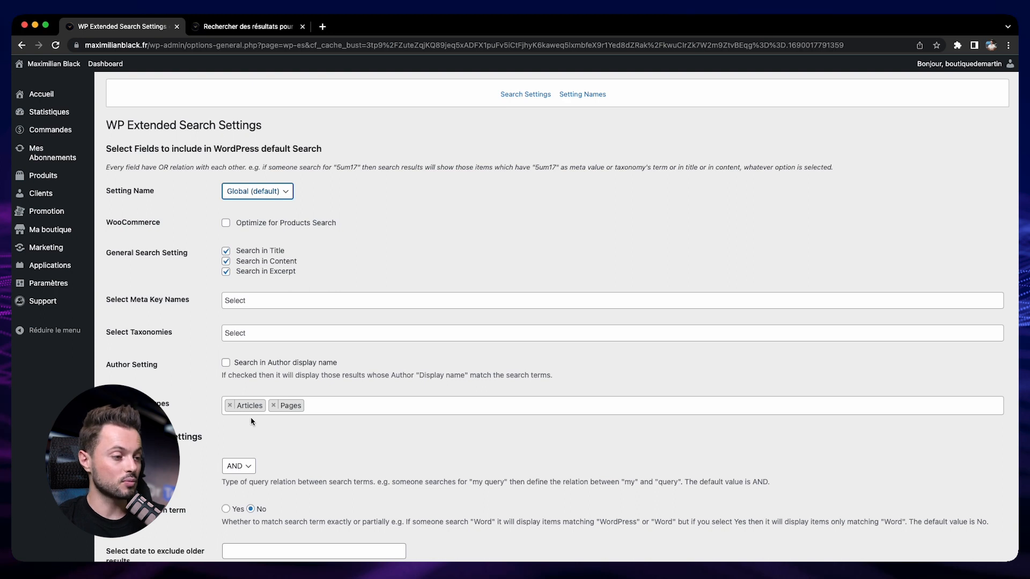
- Remove Articles and Pages from the searchable post types and add Produits
click(230, 406)
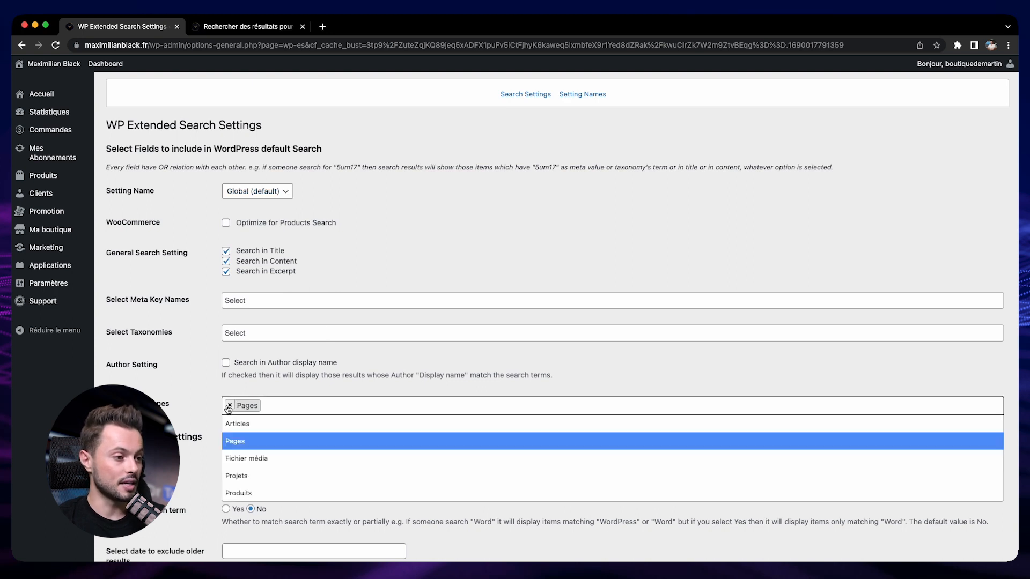
click(229, 406)
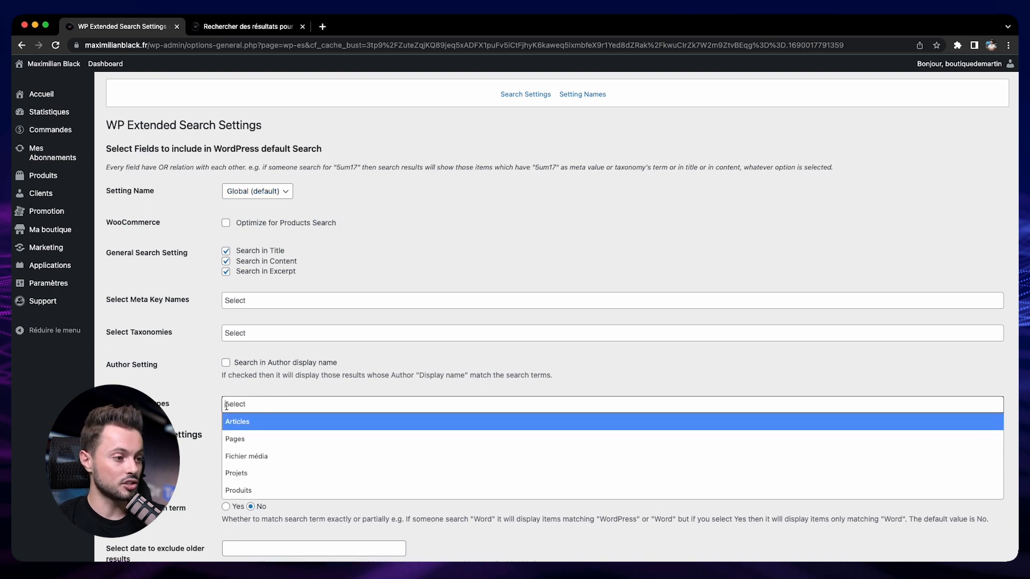
click(271, 490)
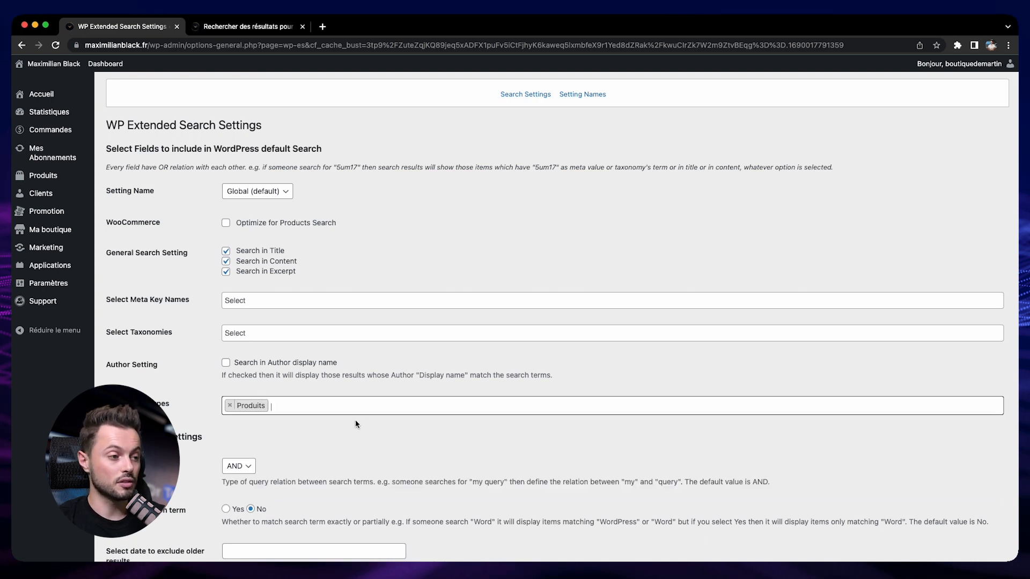
- Review the Miscellaneous Settings, including the terms relation type options, and save the WP Extended Search settings
scroll(575, 447, down, 2)
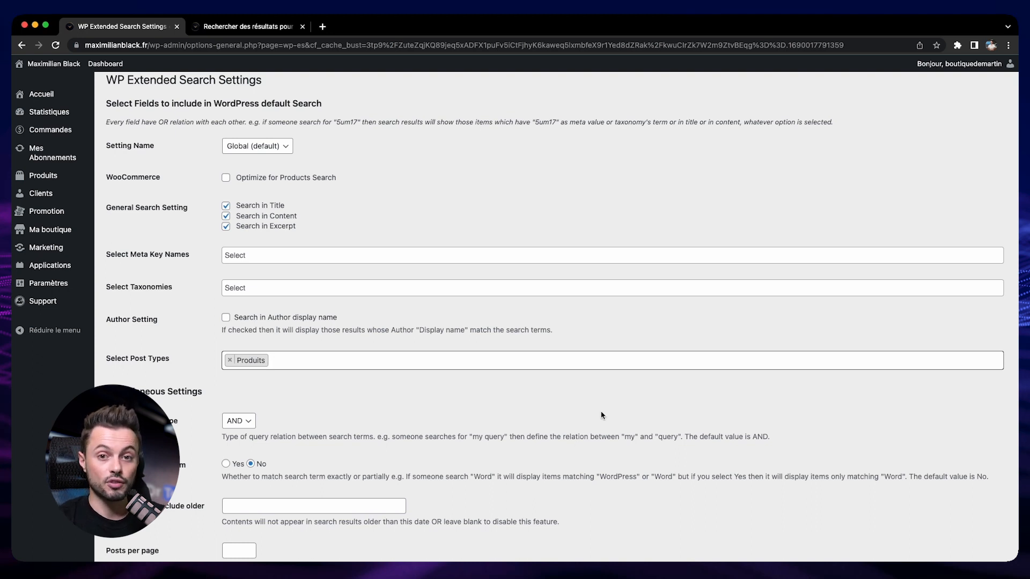
click(239, 426)
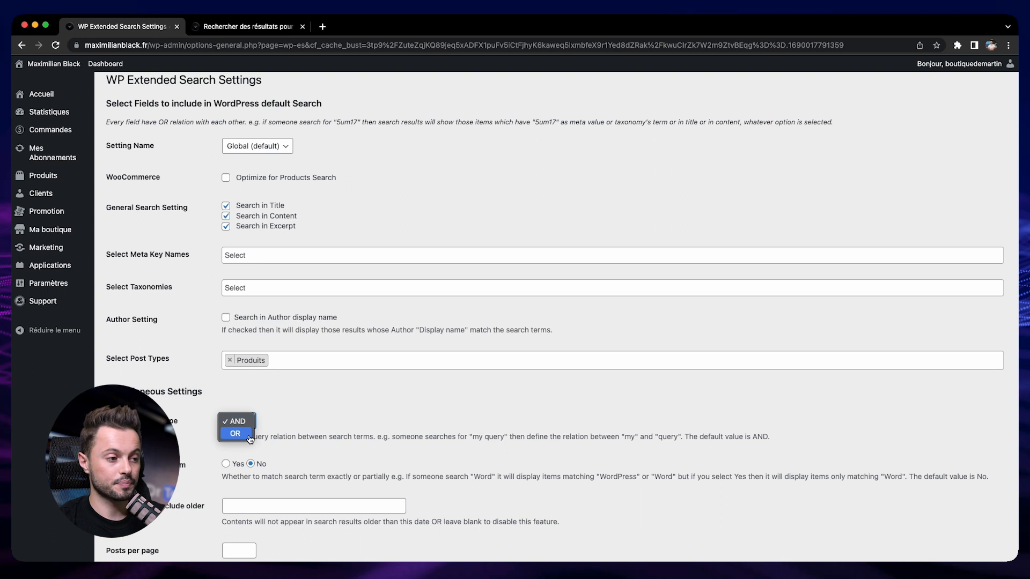
click(335, 489)
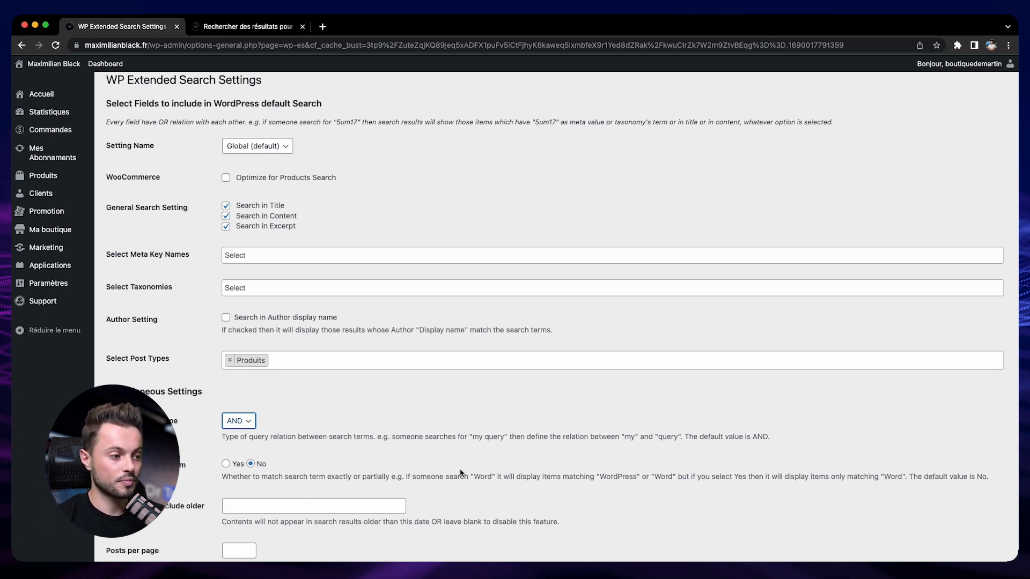
scroll(316, 462, down, 2)
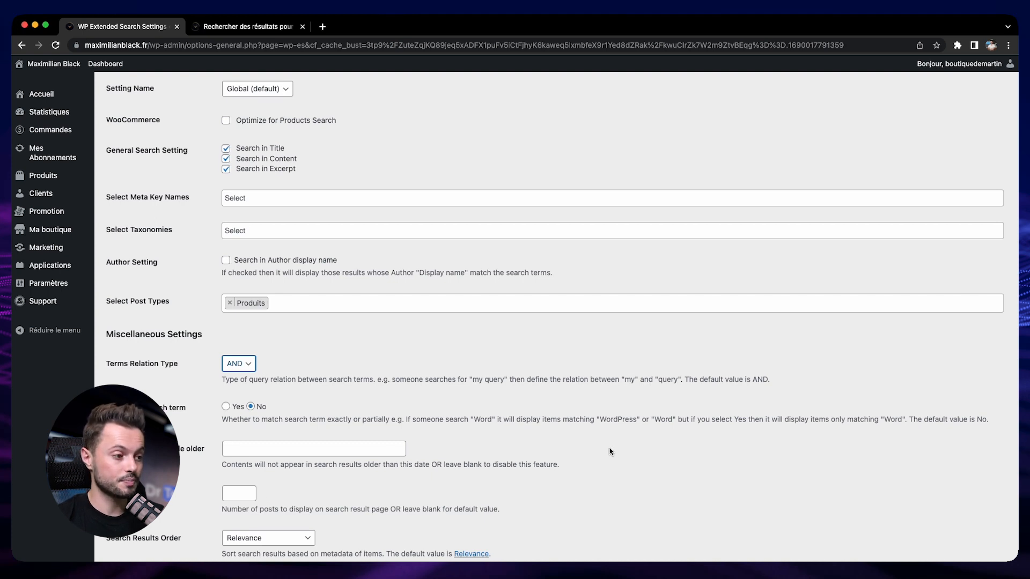
scroll(484, 449, down, 1)
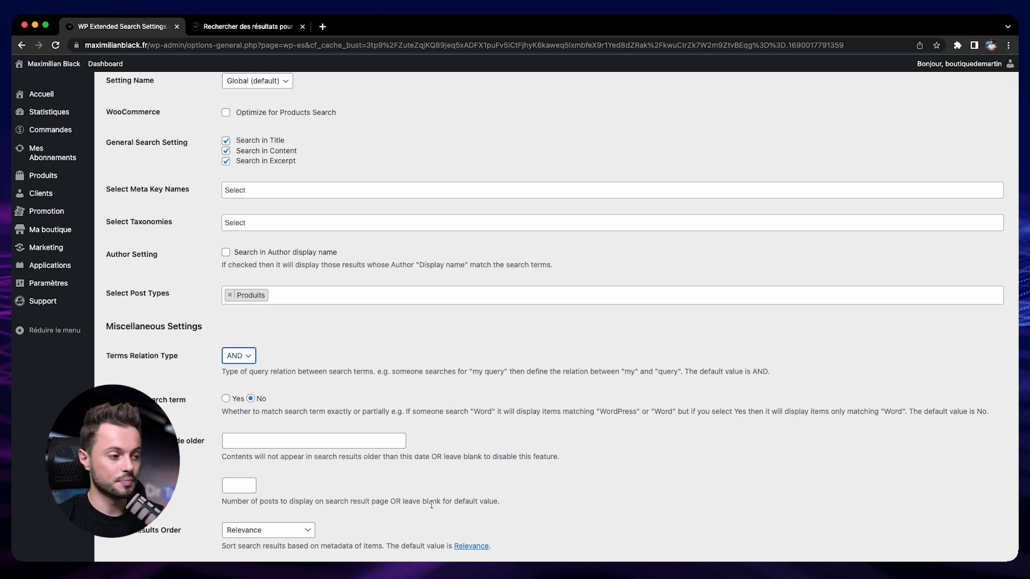
scroll(433, 504, down, 3)
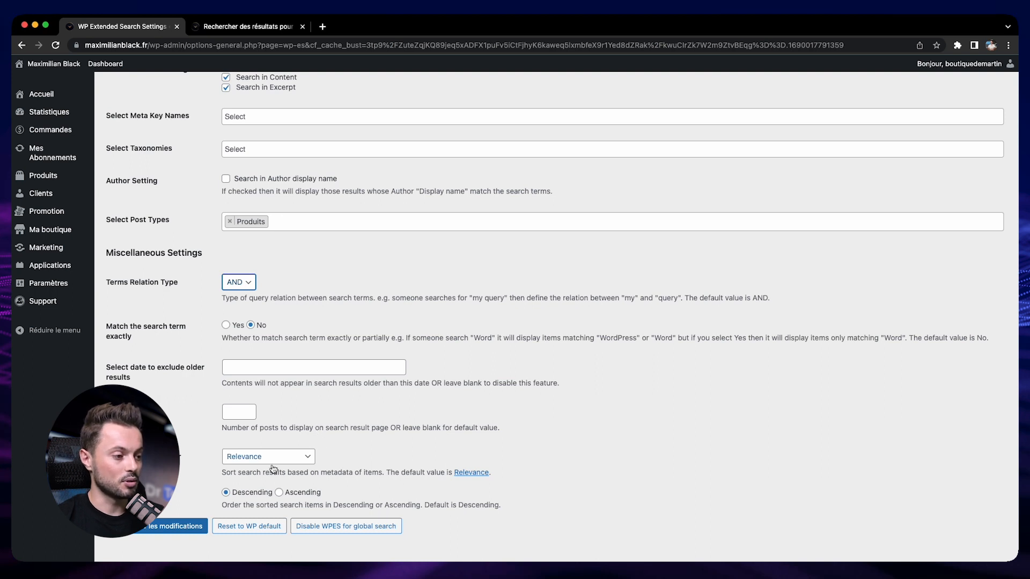
click(161, 529)
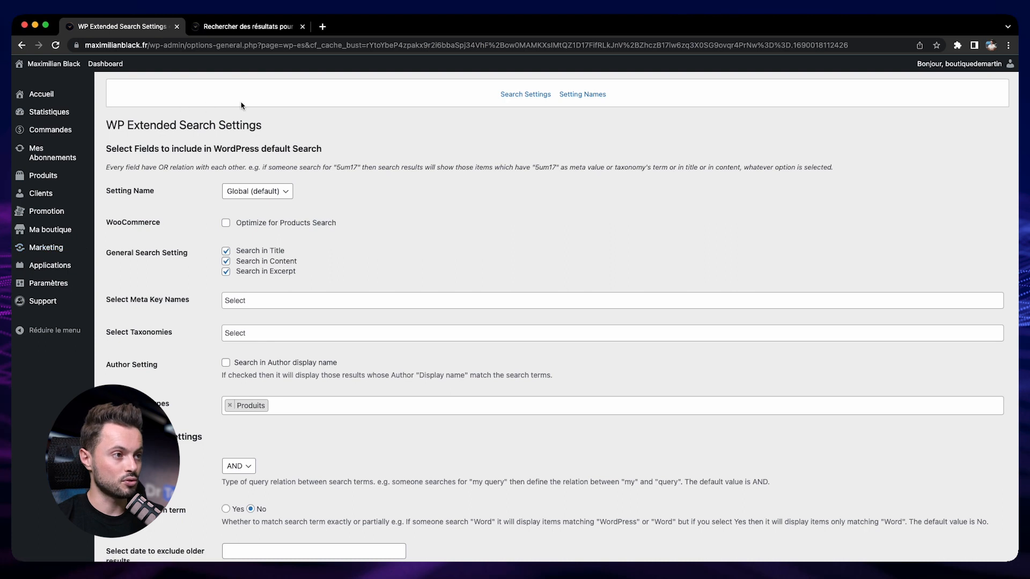
- On the live Montres Femme page, search for "montre" with the sidebar field and look through the resulting products
click(259, 28)
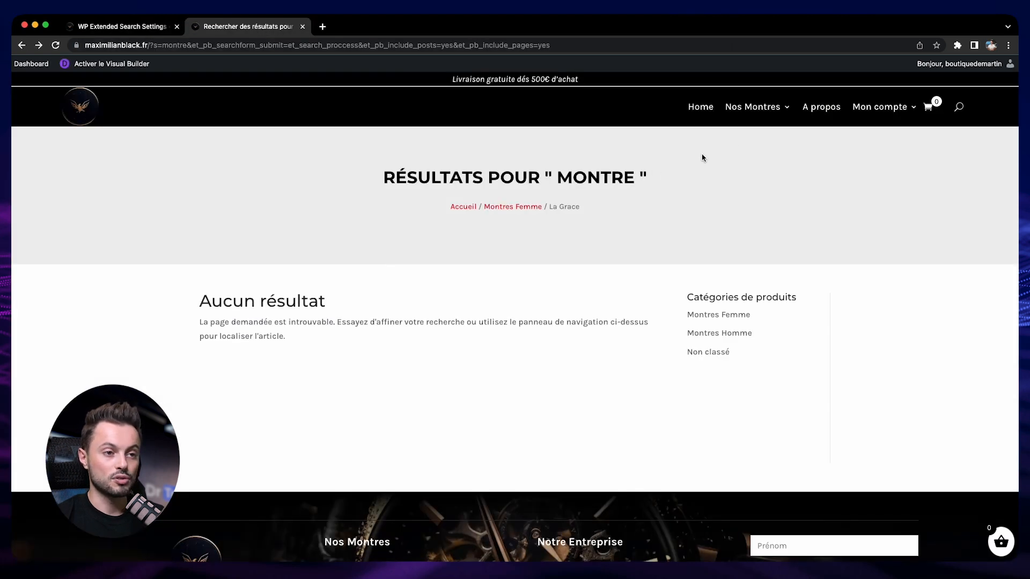
mouse_move(751, 109)
click(762, 163)
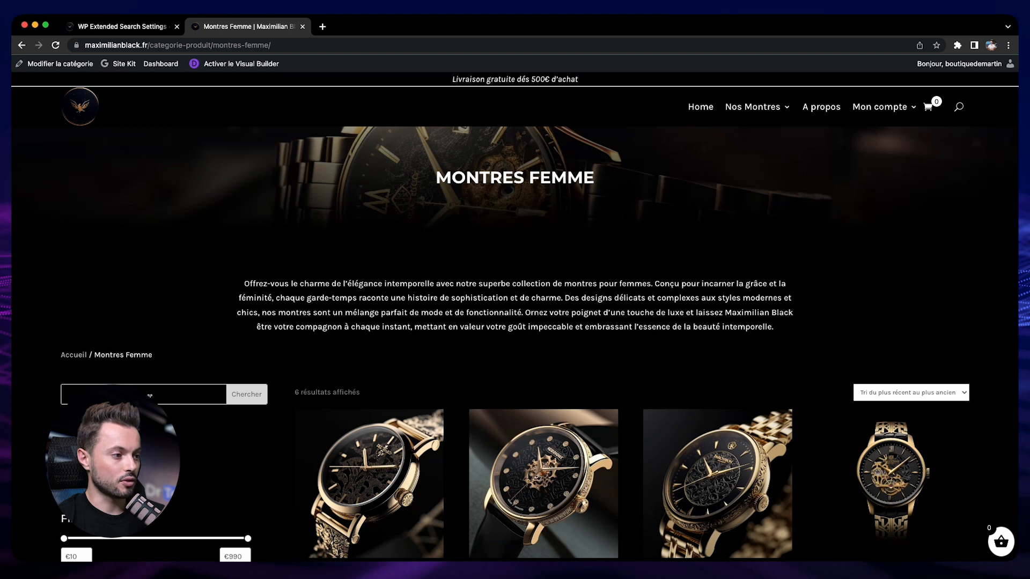
click(150, 395)
text(mon)
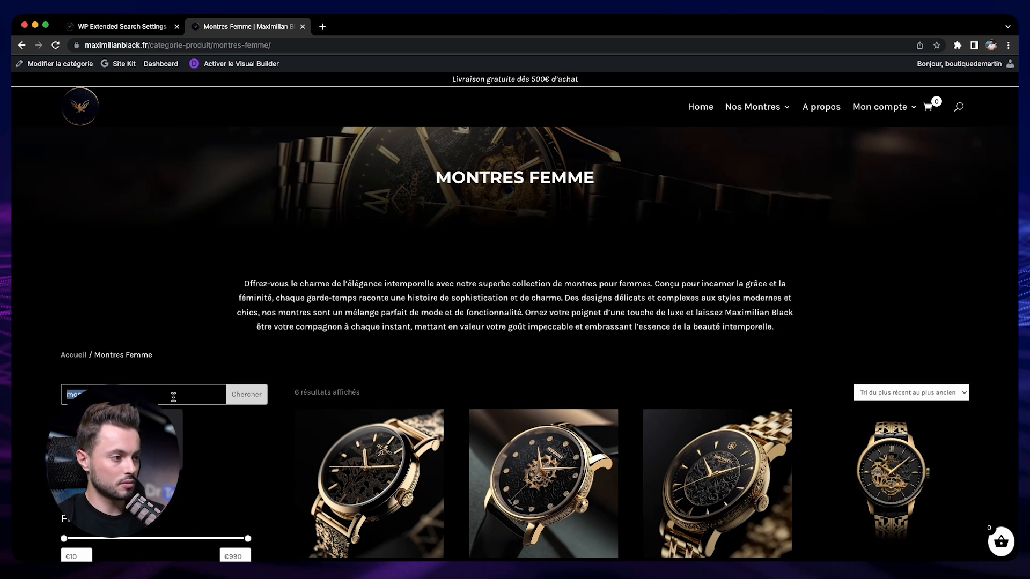
click(258, 401)
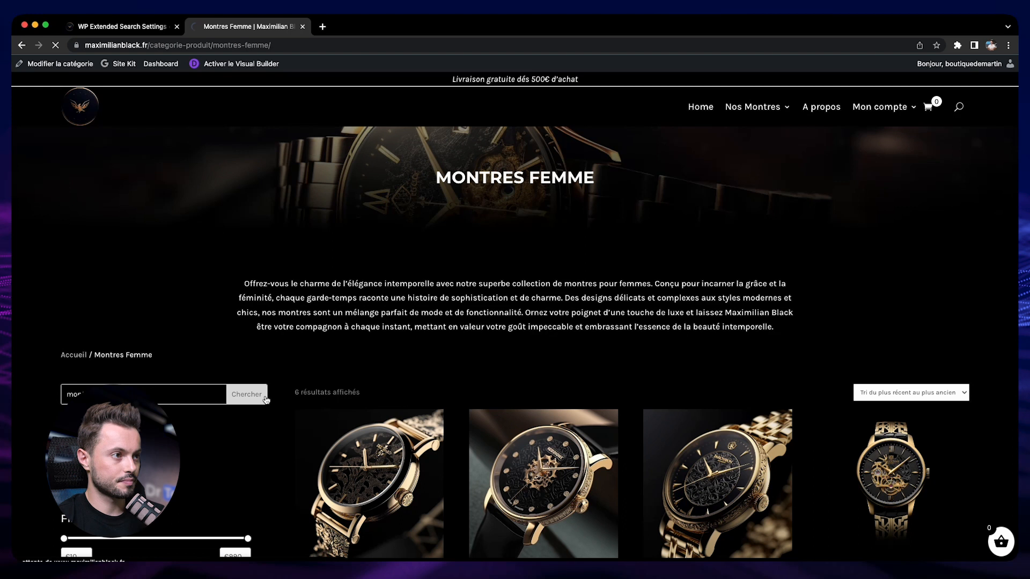
scroll(713, 380, down, 2)
scroll(713, 399, down, 5)
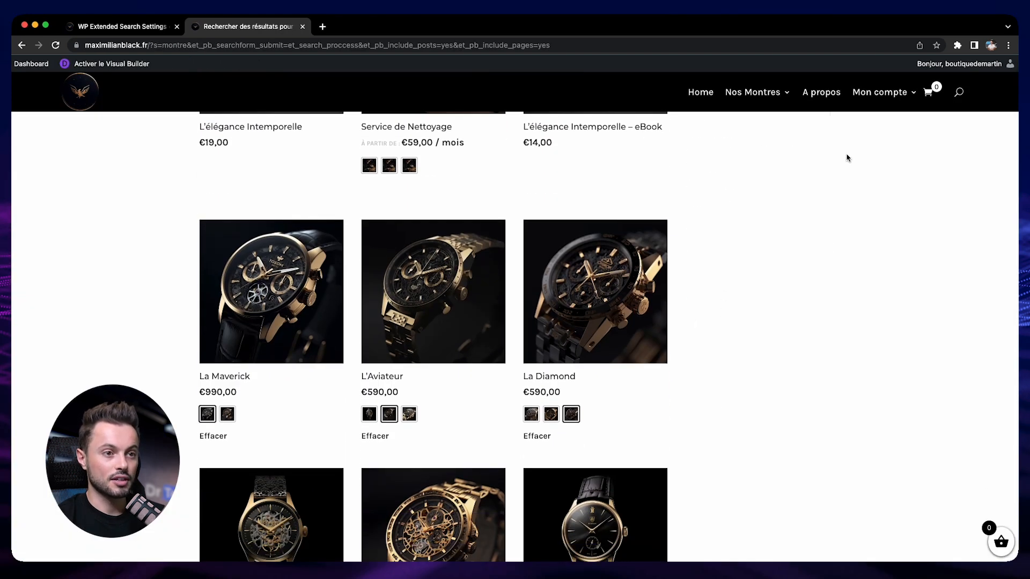
- Search the shop for "ebook" using the header search
click(959, 93)
text(ebook)
key(Return)
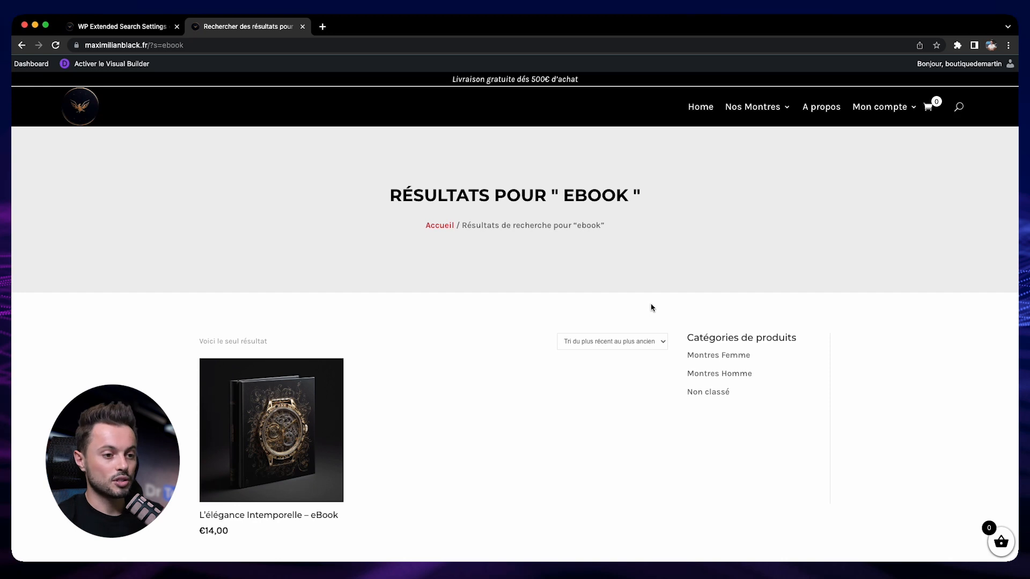
- Open the Divi Theme Builder from the shop's Pages list and compare its templates with the live "ebook" results page
click(91, 28)
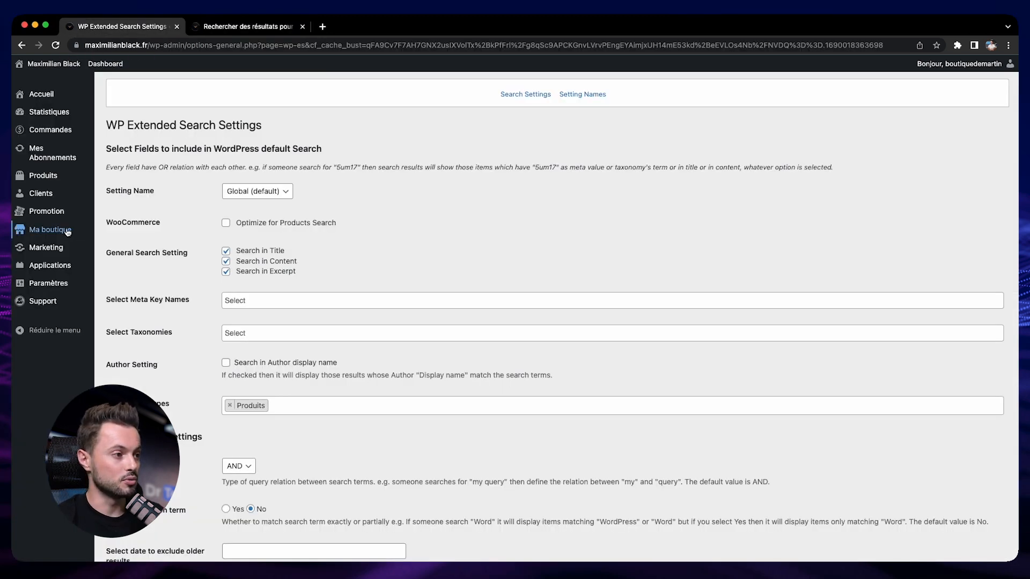
mouse_move(64, 229)
click(112, 232)
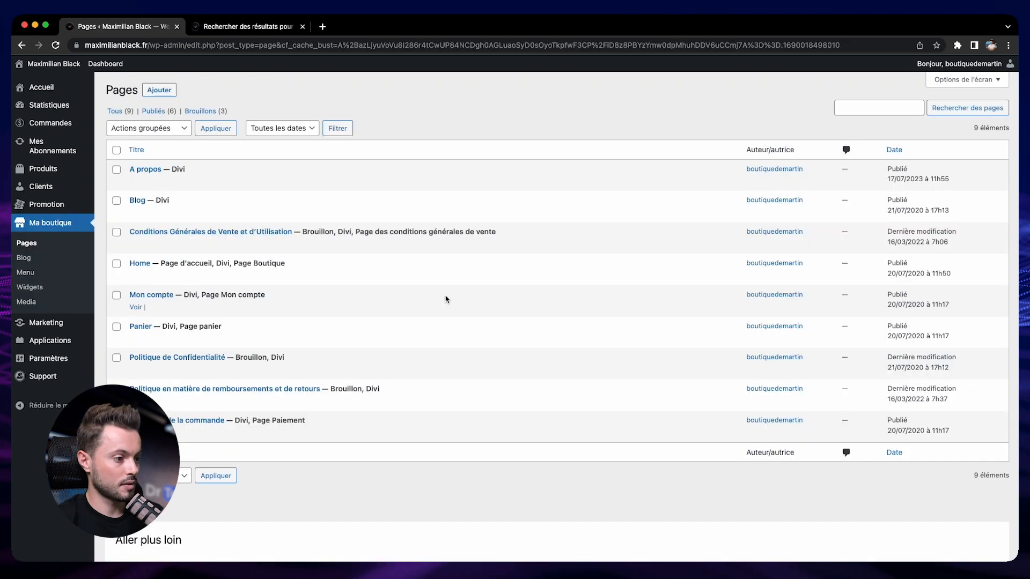
scroll(407, 292, down, 3)
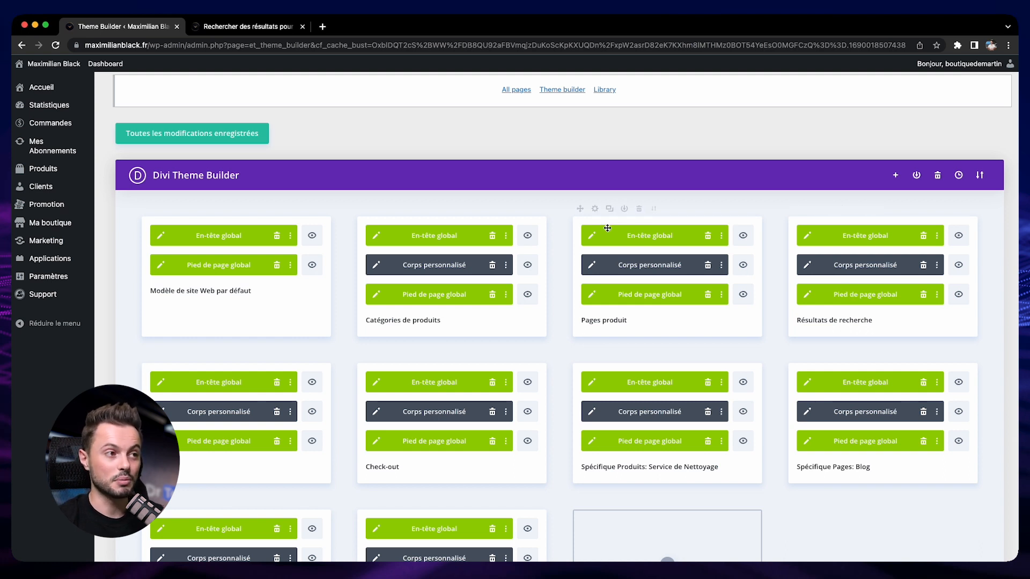
click(242, 27)
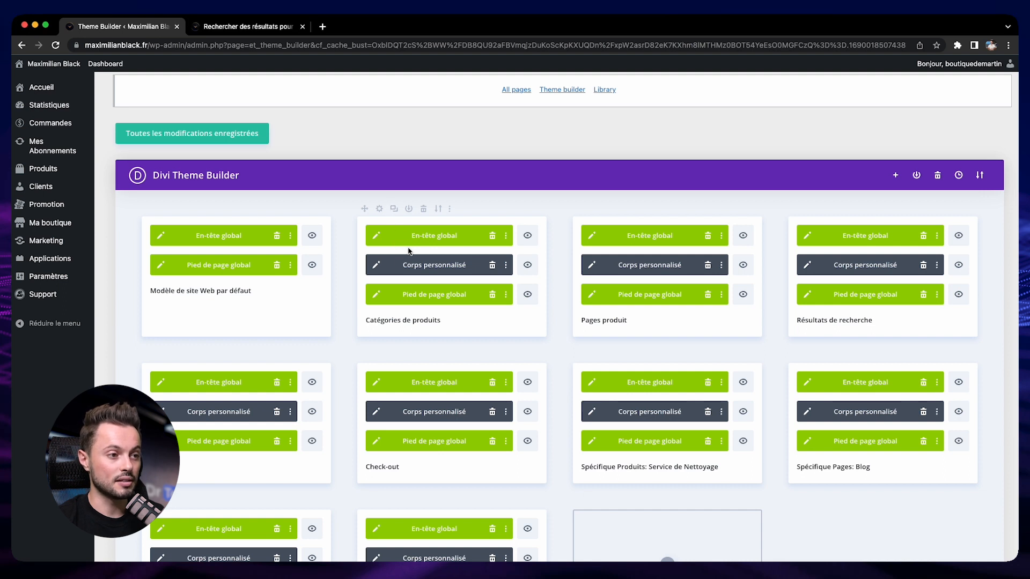
- Duplicate the Catégories de produits template and assign the copy to Résultats de recherche
click(393, 209)
scroll(397, 215, down, 3)
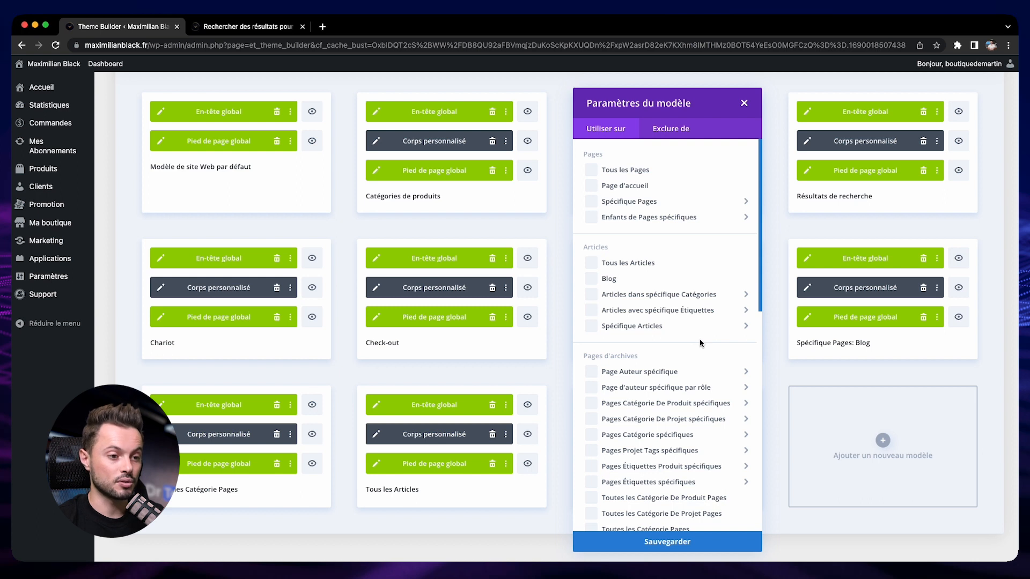
scroll(700, 343, down, 15)
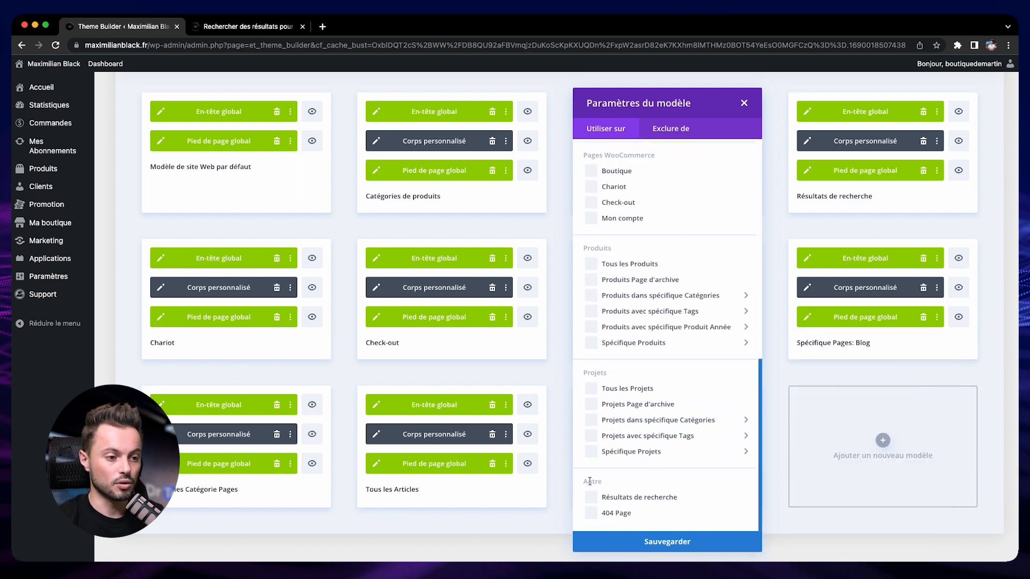
click(640, 499)
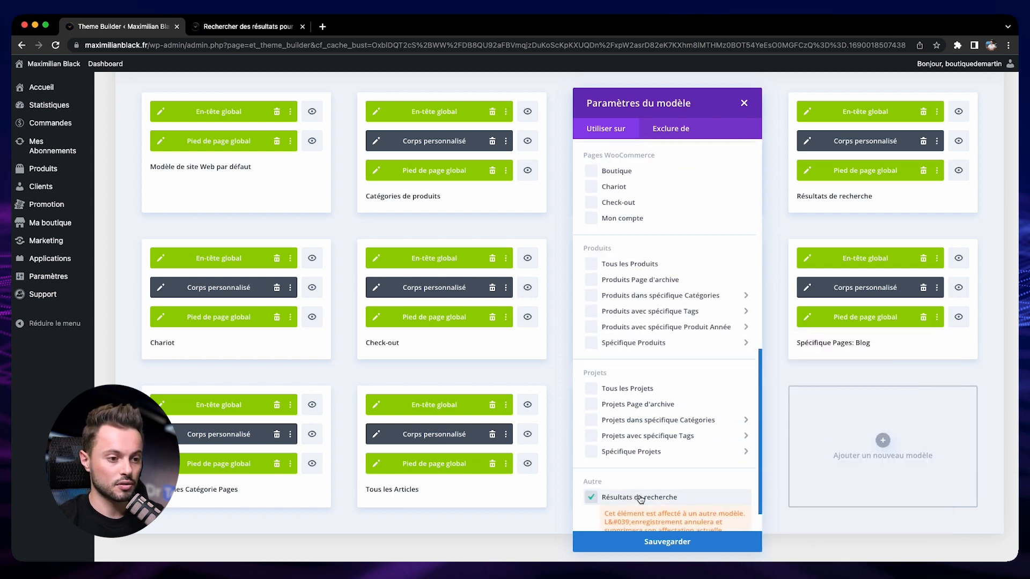
scroll(654, 496, down, 1)
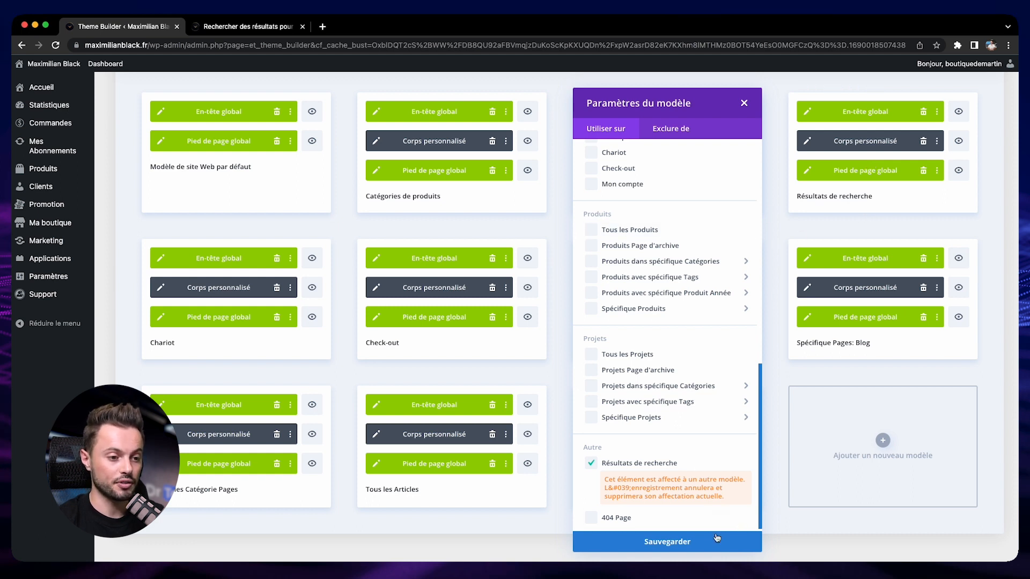
click(682, 547)
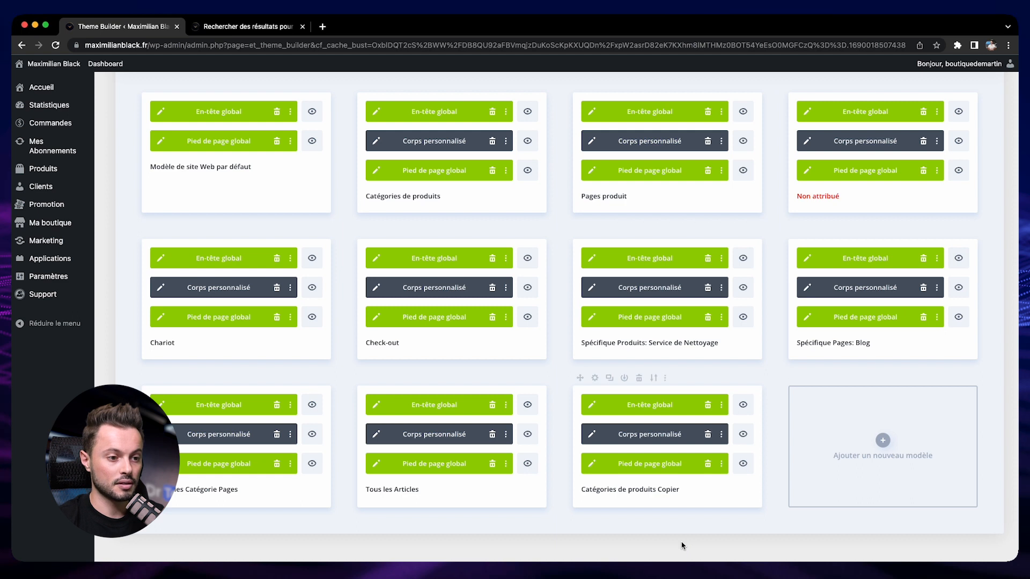
- Rename the duplicated product category template as "Résultats de recherche"
click(680, 490)
drag(680, 490, 582, 491)
text(Résultats de recherche)
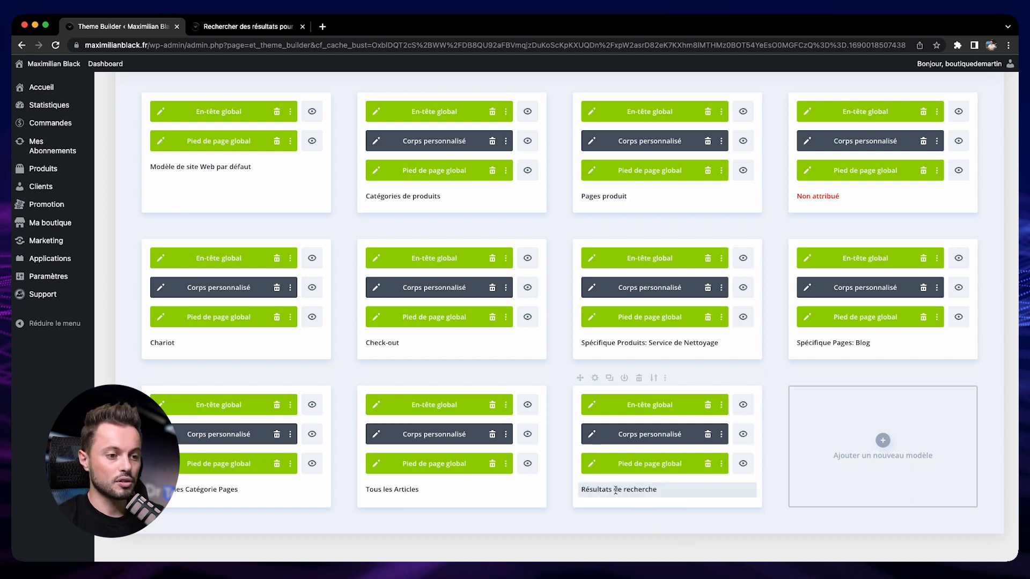
click(667, 517)
- Delete the unassigned template and save the Theme Builder changes
scroll(751, 322, up, 2)
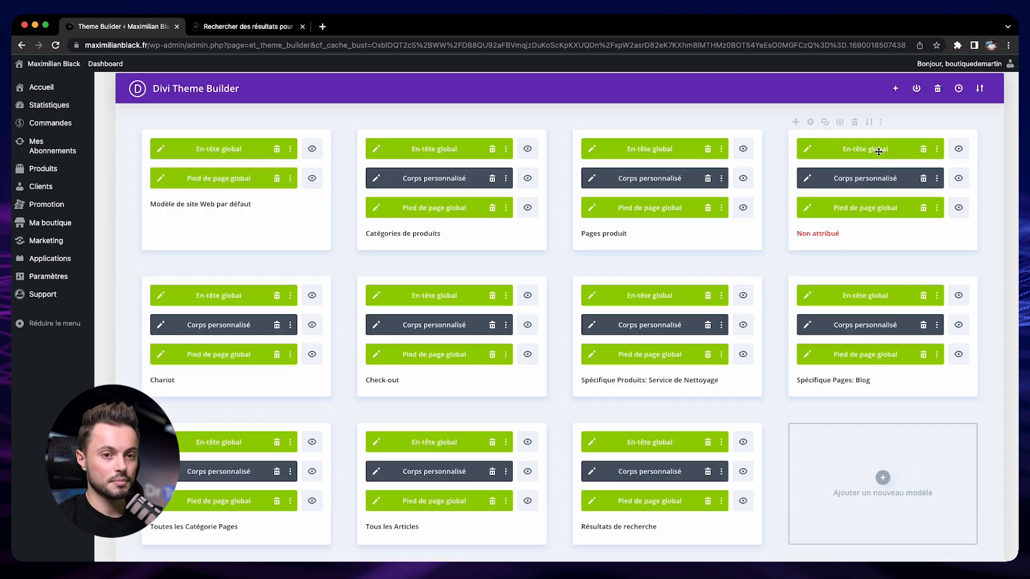
click(854, 121)
scroll(497, 193, down, 1)
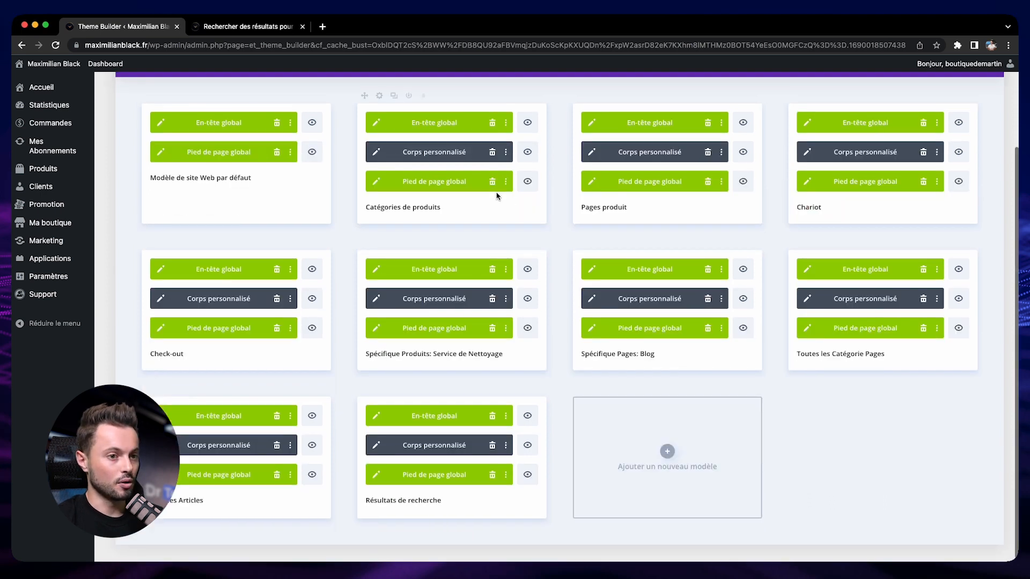
scroll(338, 220, up, 5)
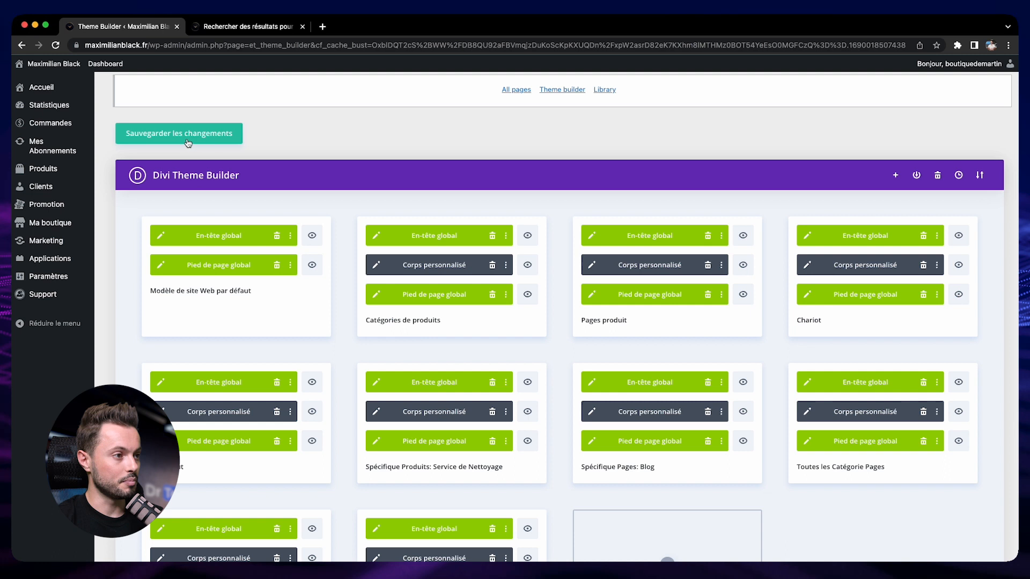
scroll(351, 211, down, 5)
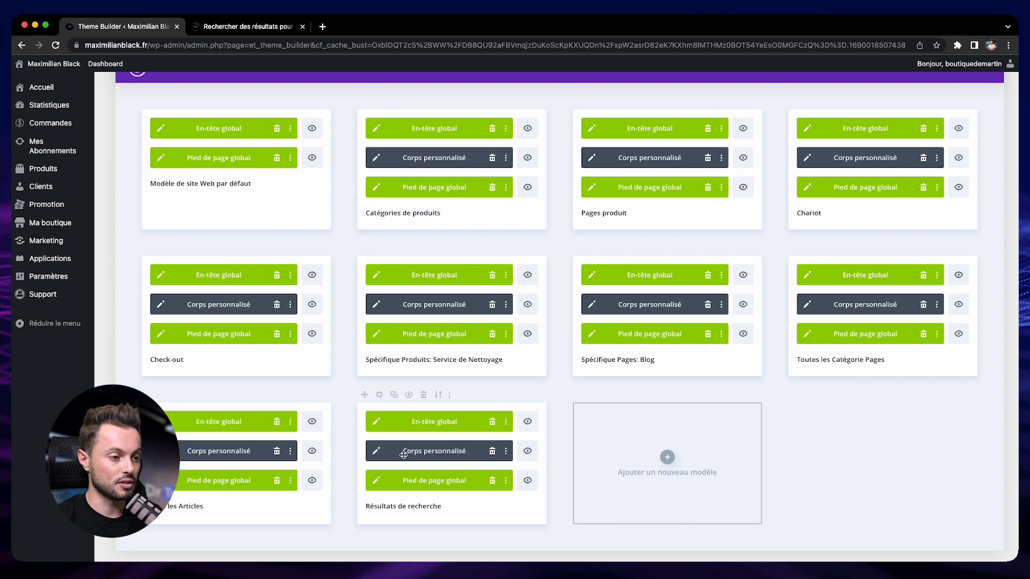
- In the Résultats de recherche body layout, check the Woo products module's current-page option and delete the dynamic category description row
click(382, 456)
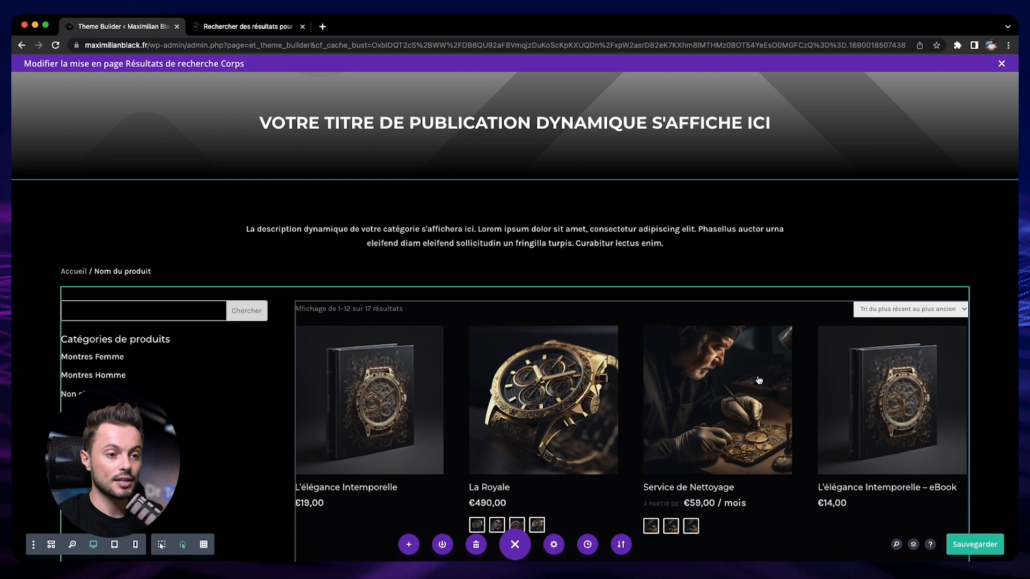
click(604, 333)
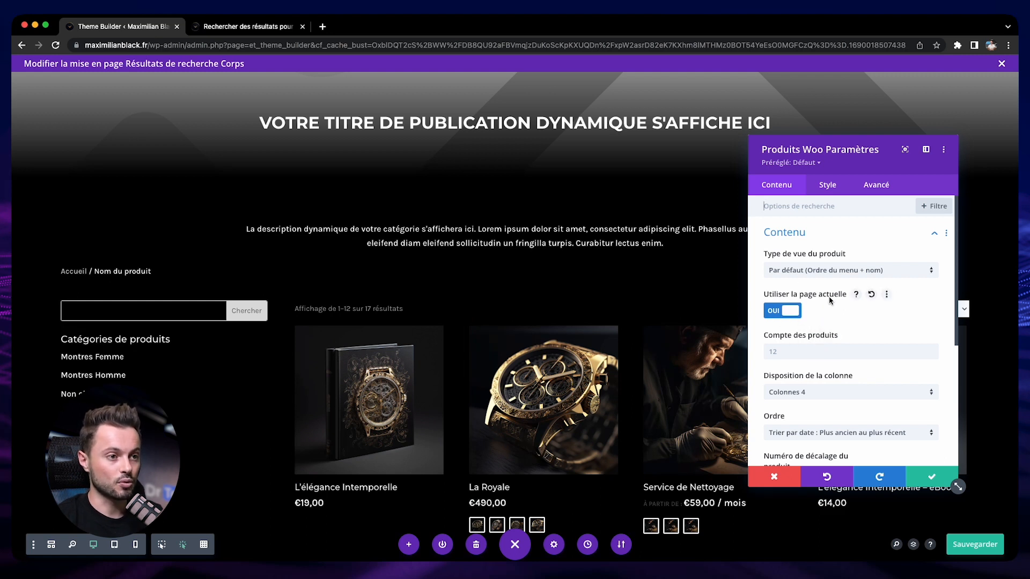
click(780, 478)
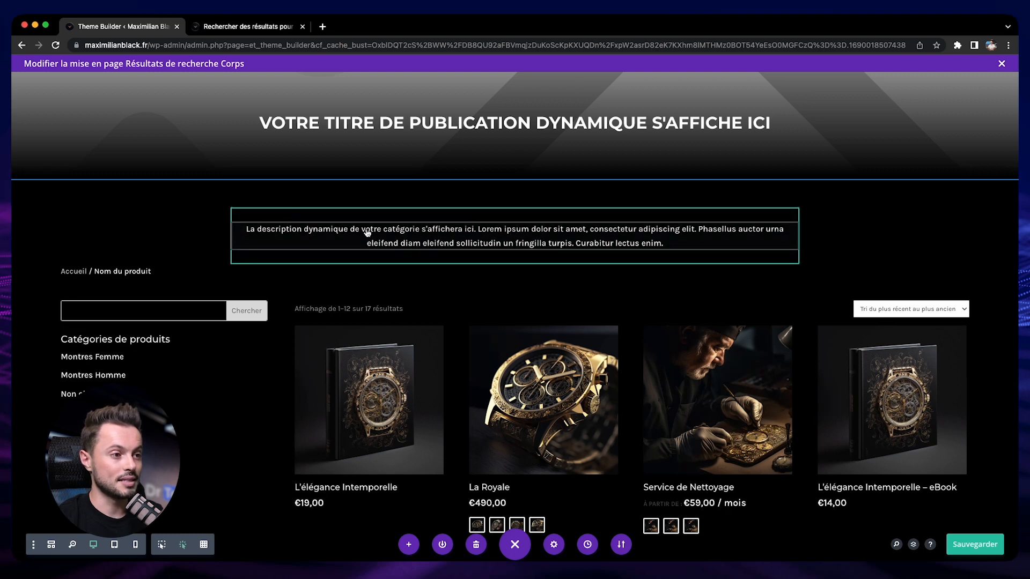
mouse_move(319, 212)
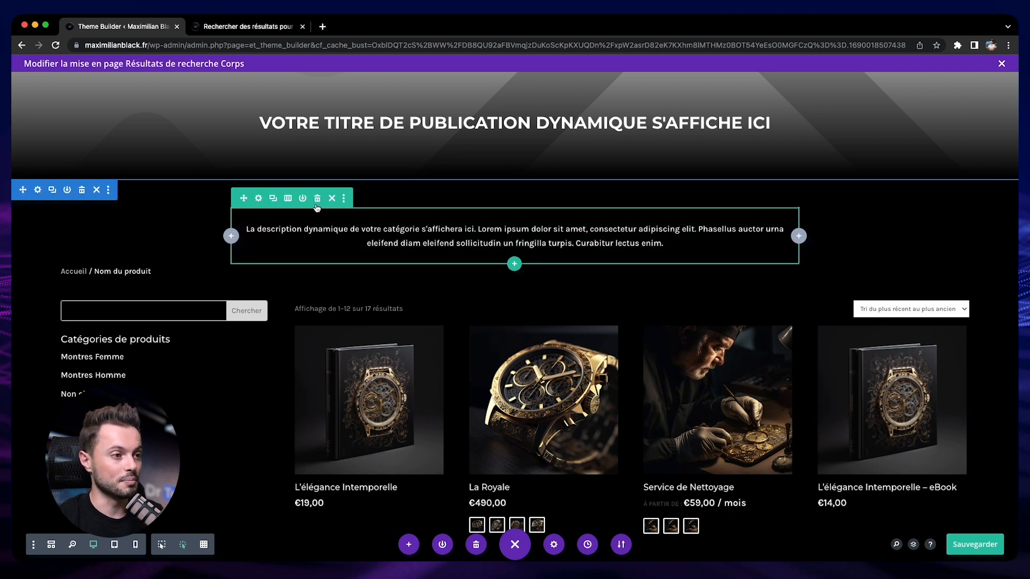
click(317, 199)
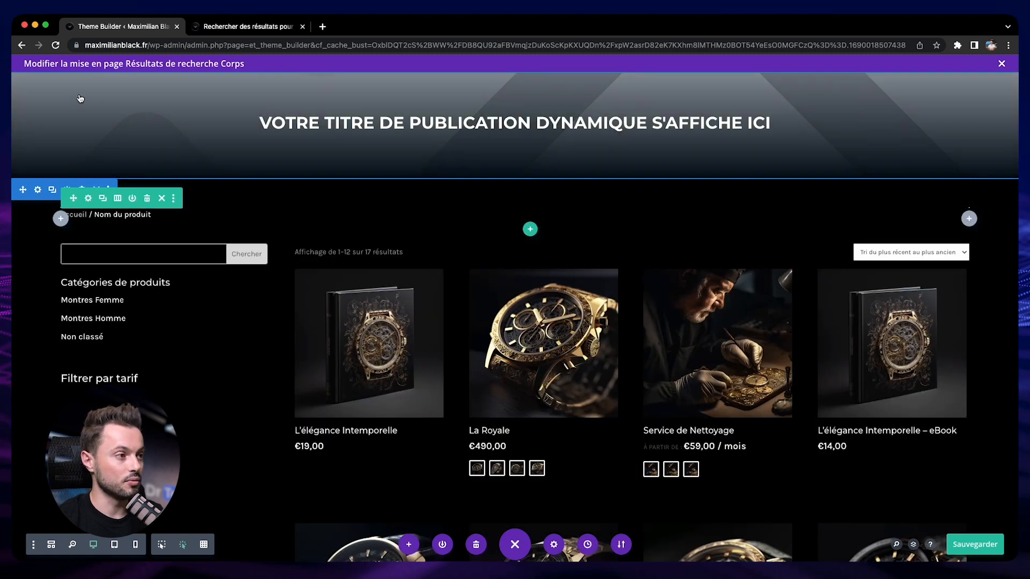
- Replace the title section's dynamic featured-image background with the dark watch picture from the media library
click(37, 83)
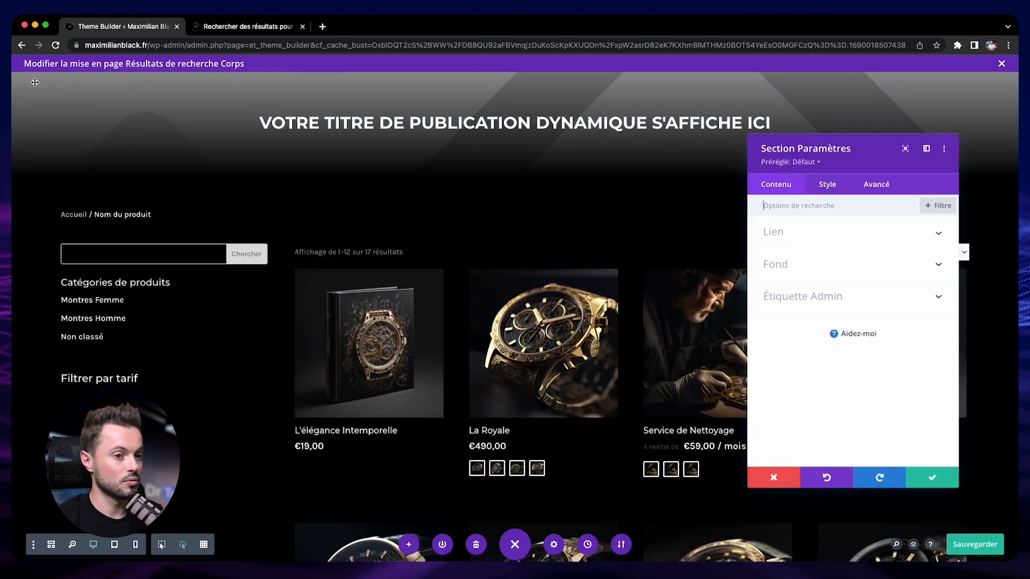
click(786, 264)
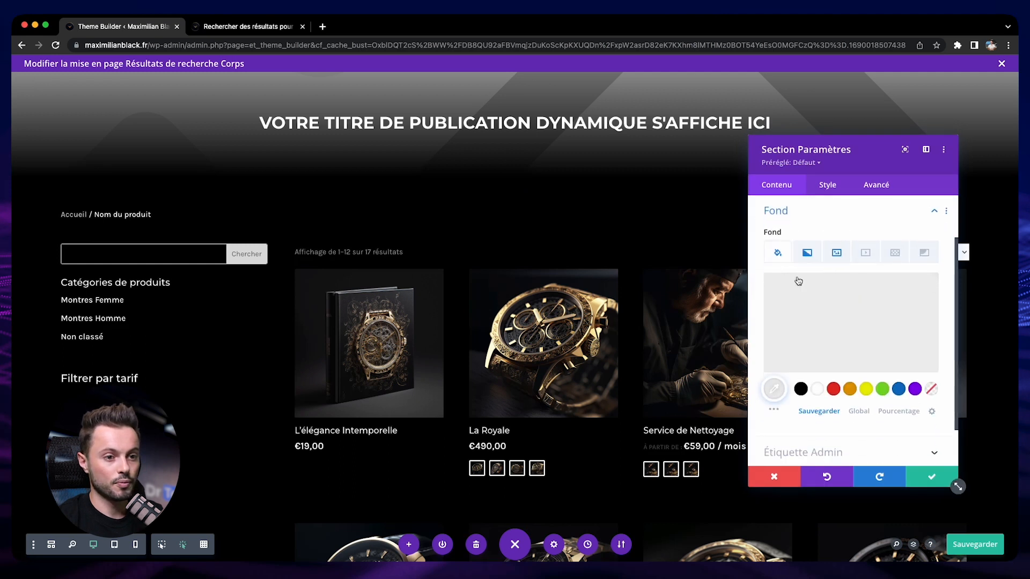
click(841, 260)
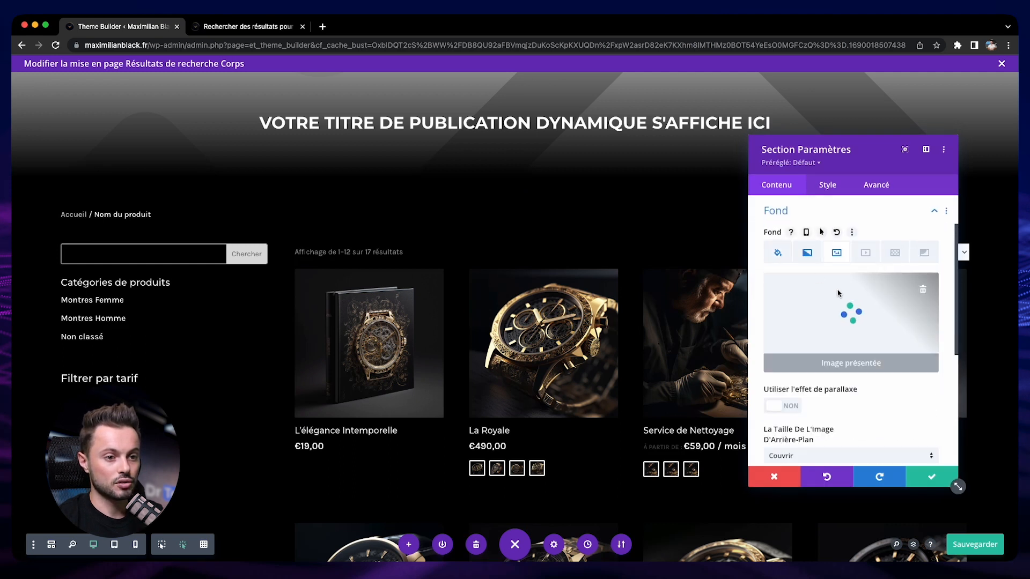
click(922, 290)
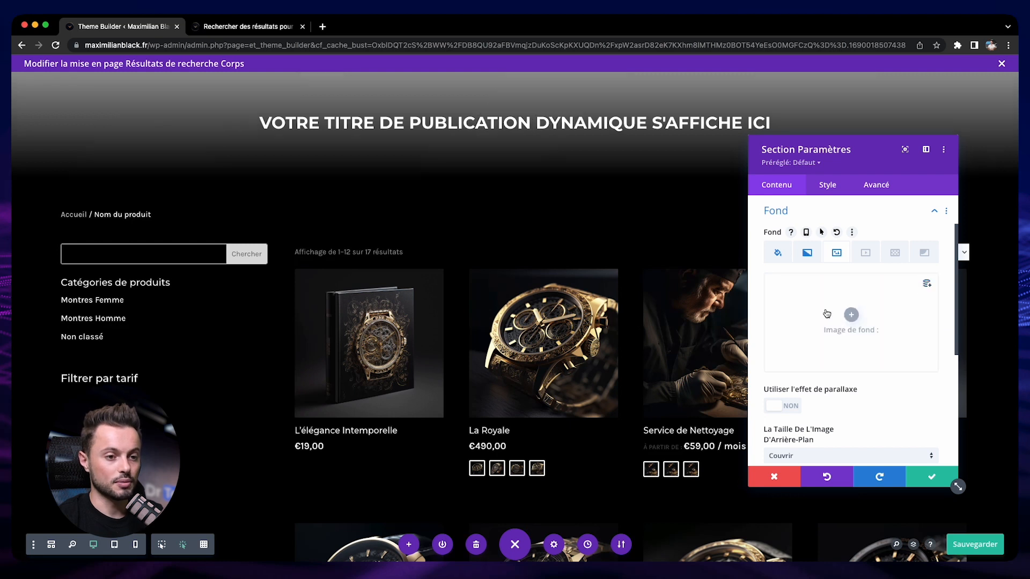
click(851, 315)
click(416, 187)
click(938, 513)
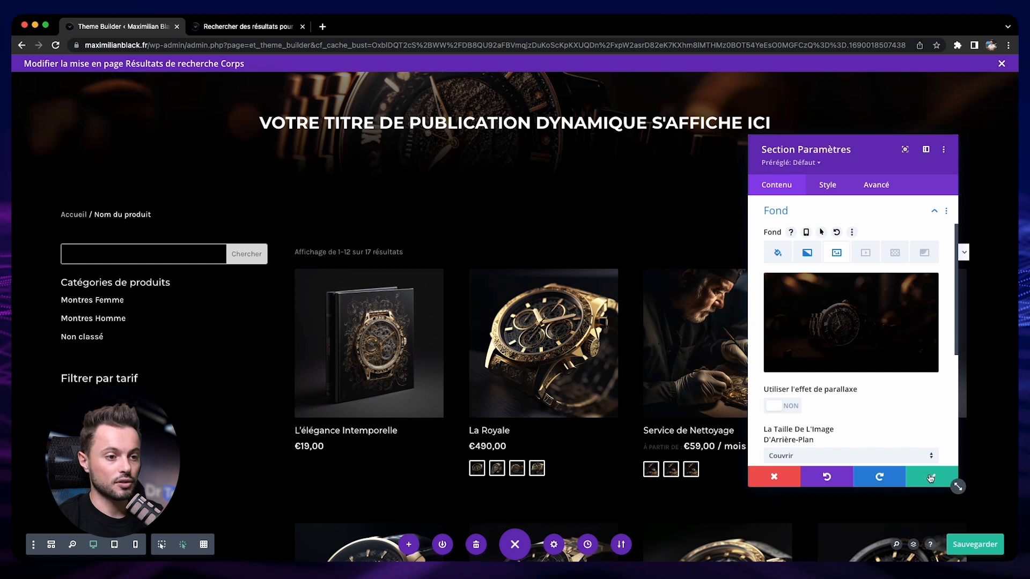
click(931, 476)
- Save the body layout and review the Woo products module's content options, including the product count, and the pagination below the products
scroll(788, 404, down, 2)
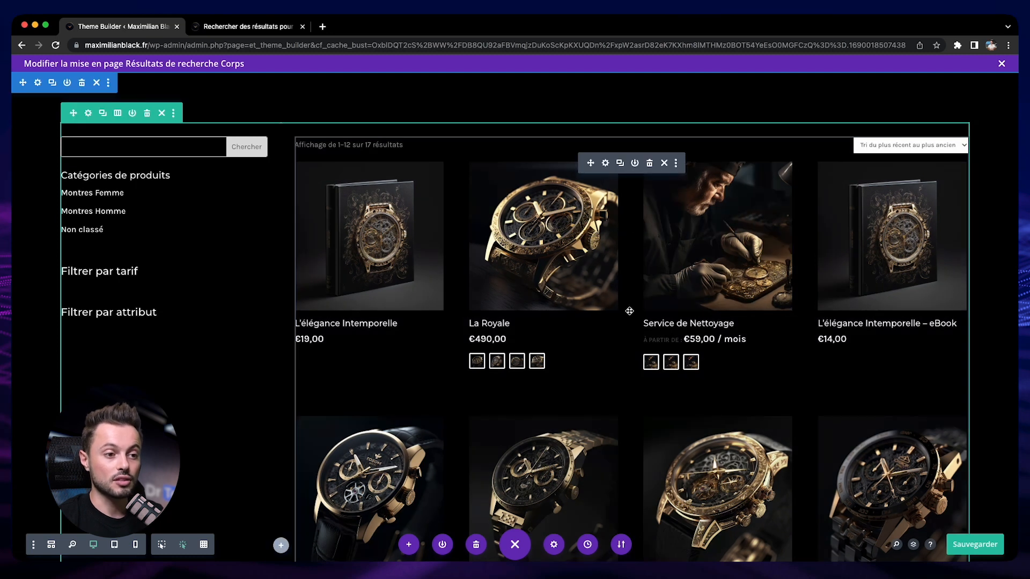
click(606, 163)
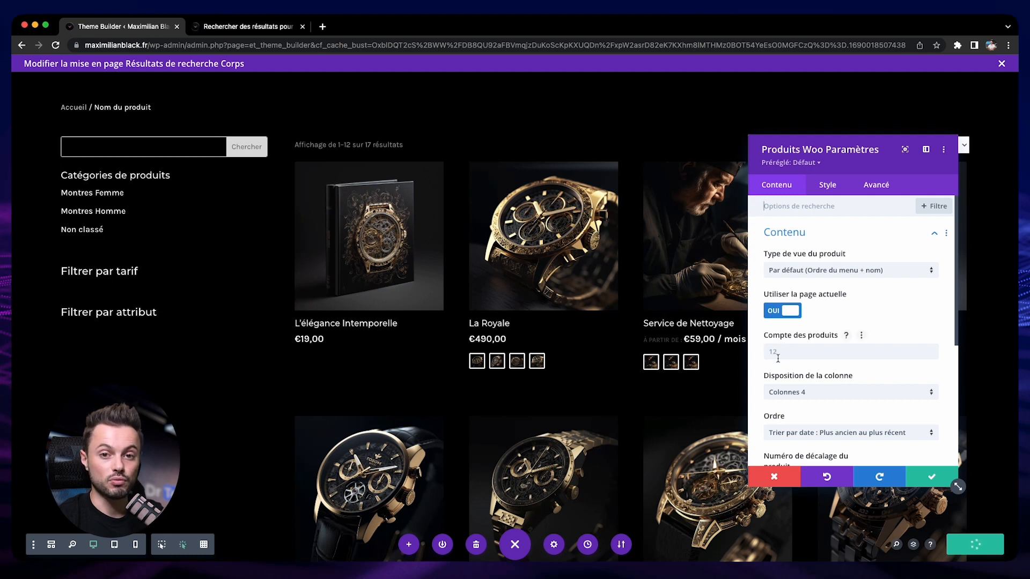
scroll(789, 353, up, 1)
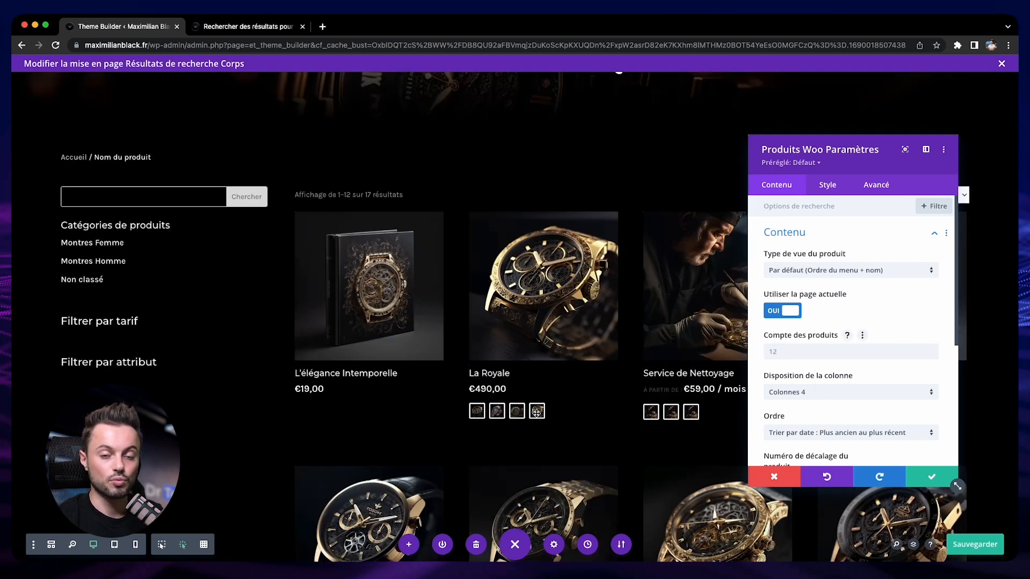
scroll(622, 429, down, 10)
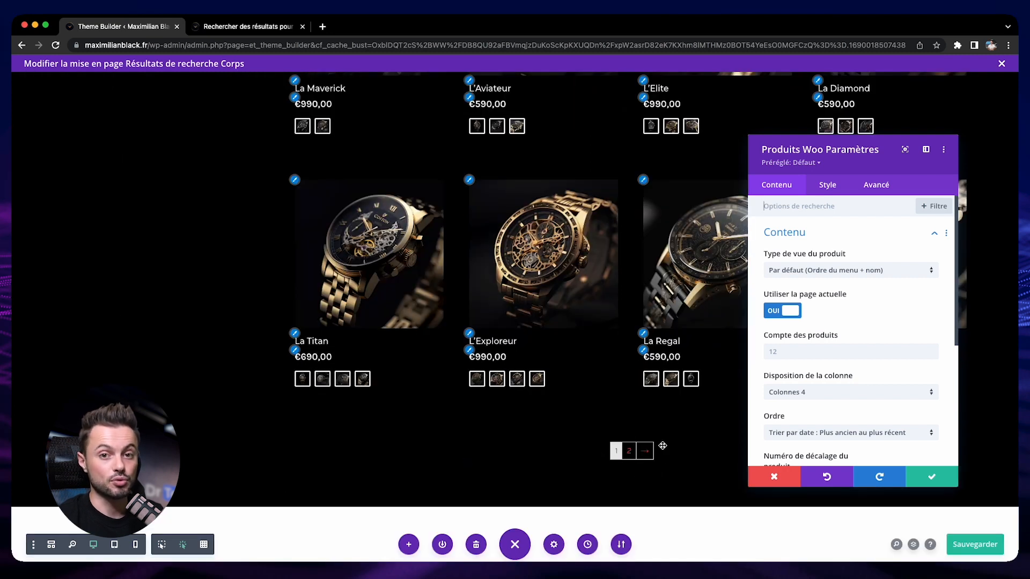
scroll(663, 445, up, 10)
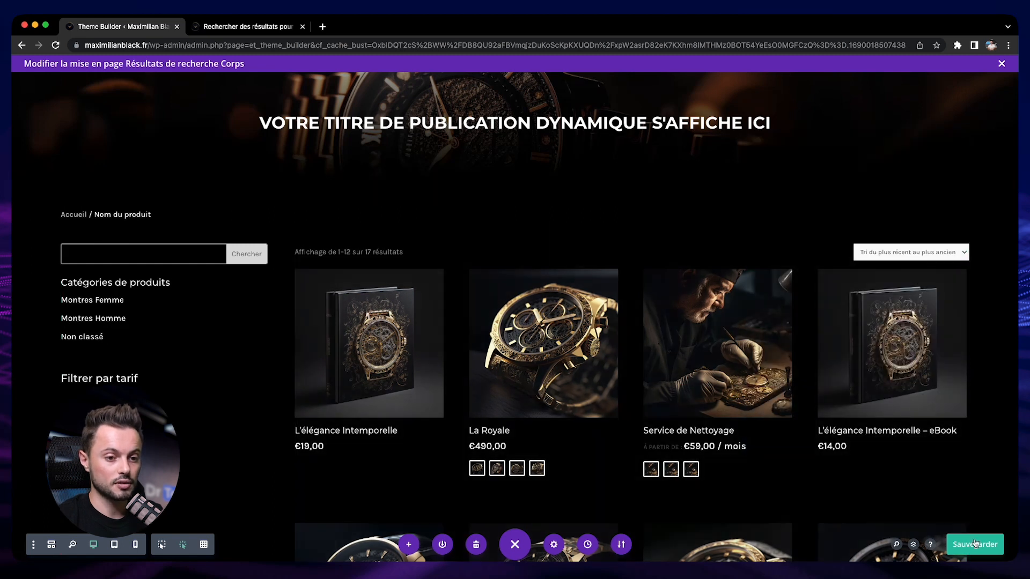
- Check the live "ebook" search results page with the redesigned template, including its banner, sidebar and product list
click(259, 30)
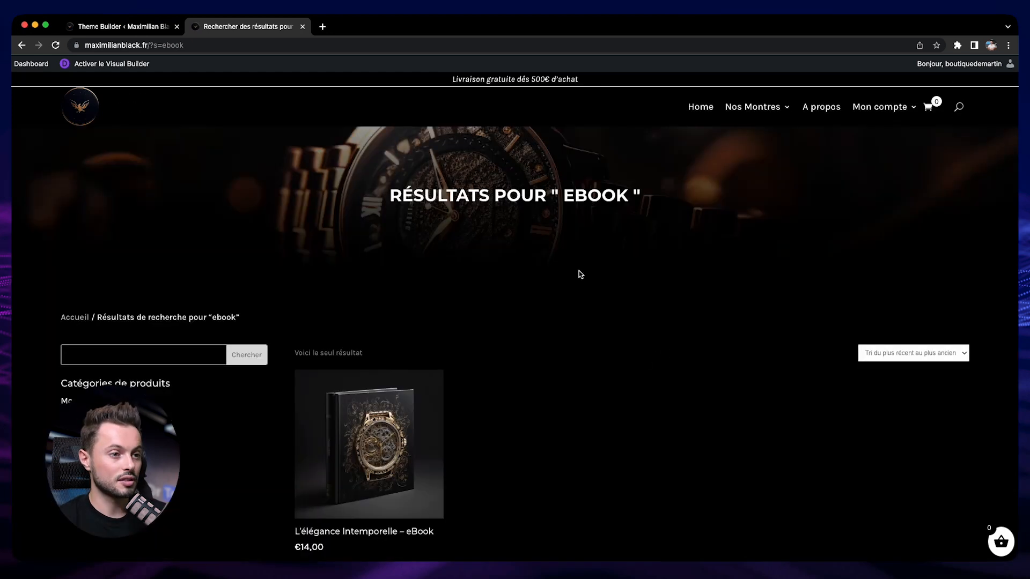
scroll(683, 366, down, 3)
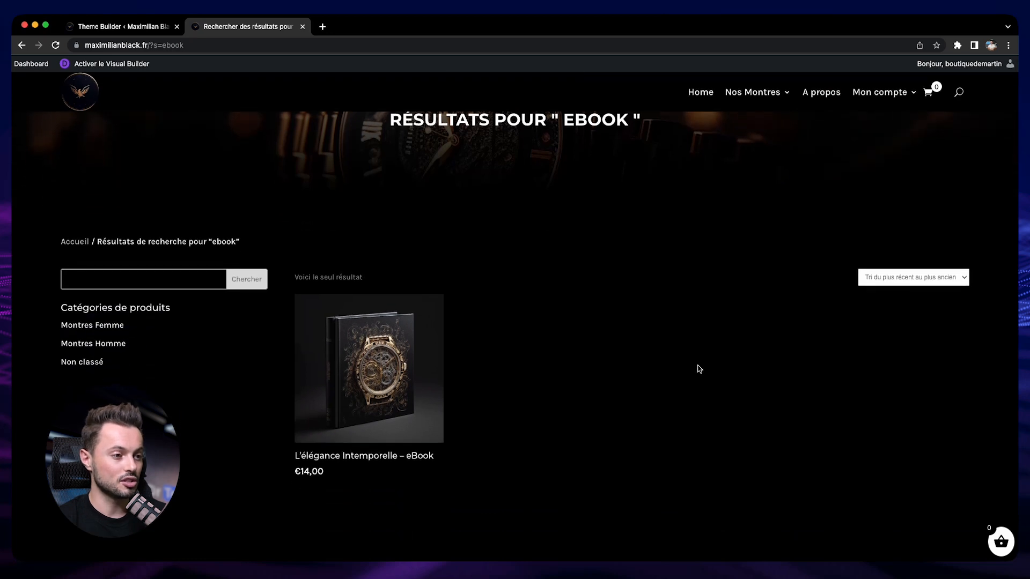
scroll(568, 474, up, 3)
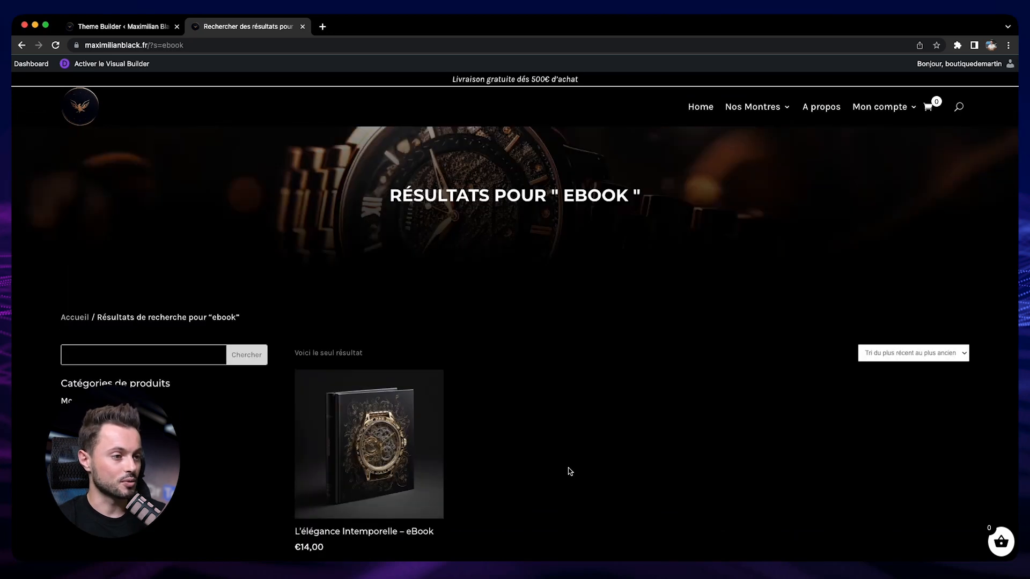